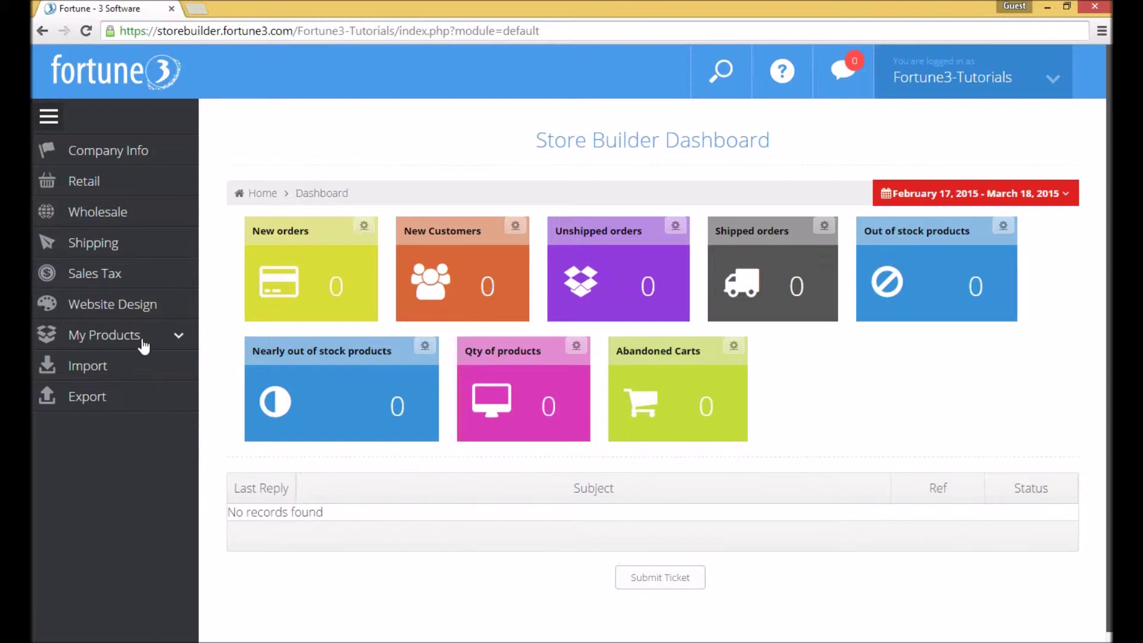
- Open the My Products tree view, which holds only the root, then switch to the Excel category sheet
{"action": "left_click", "coordinate": [176, 337]}
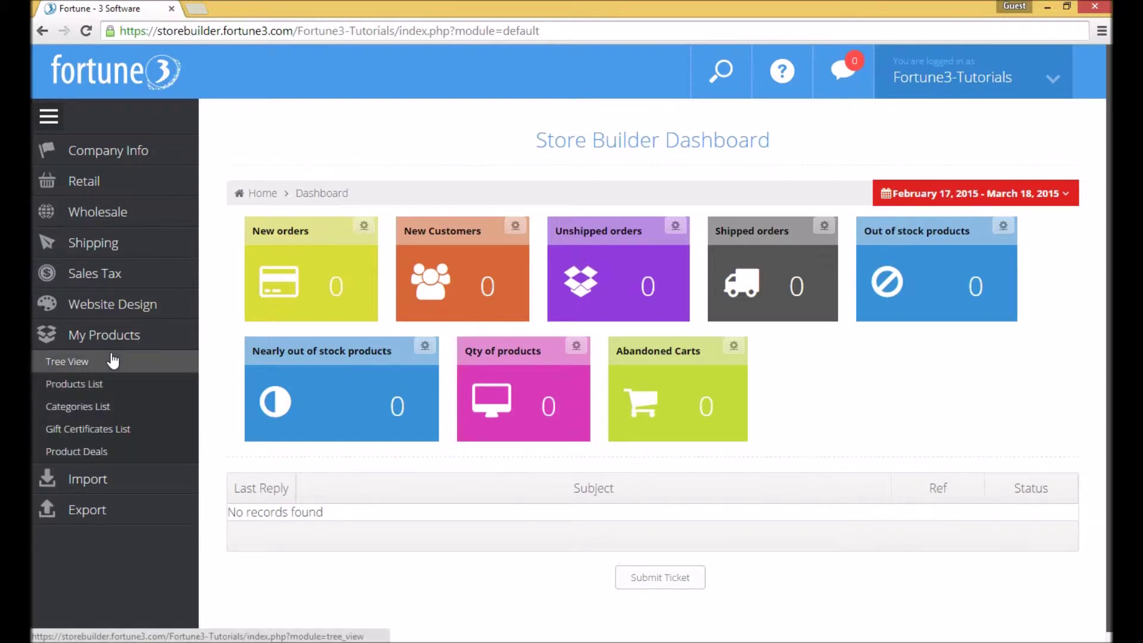
{"action": "left_click", "coordinate": [113, 361]}
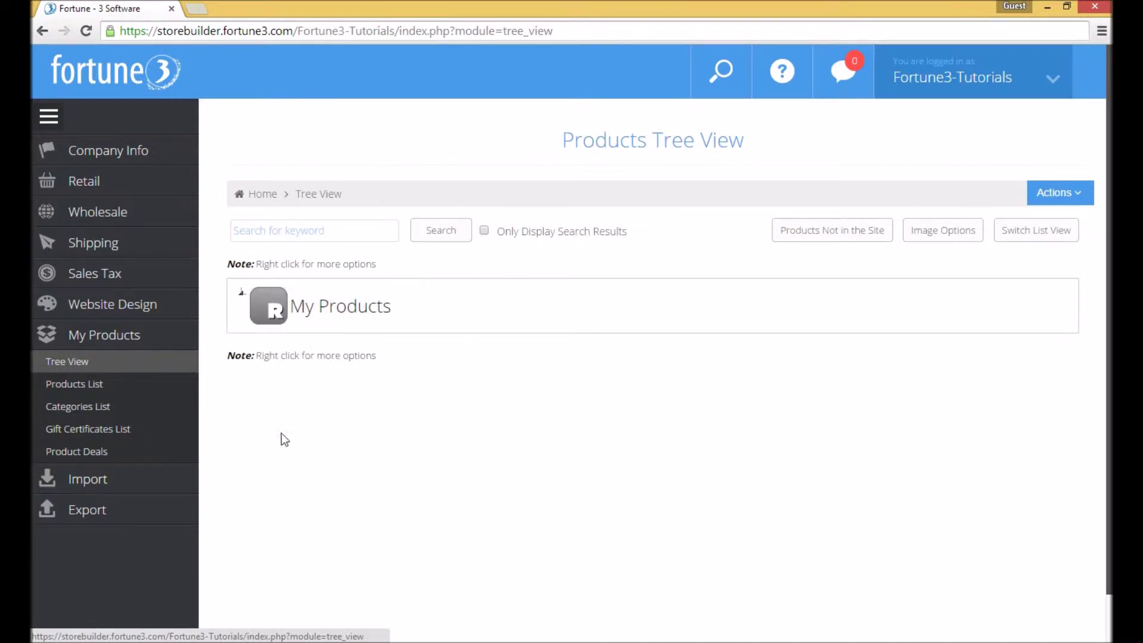
{"action": "left_click", "coordinate": [146, 486]}
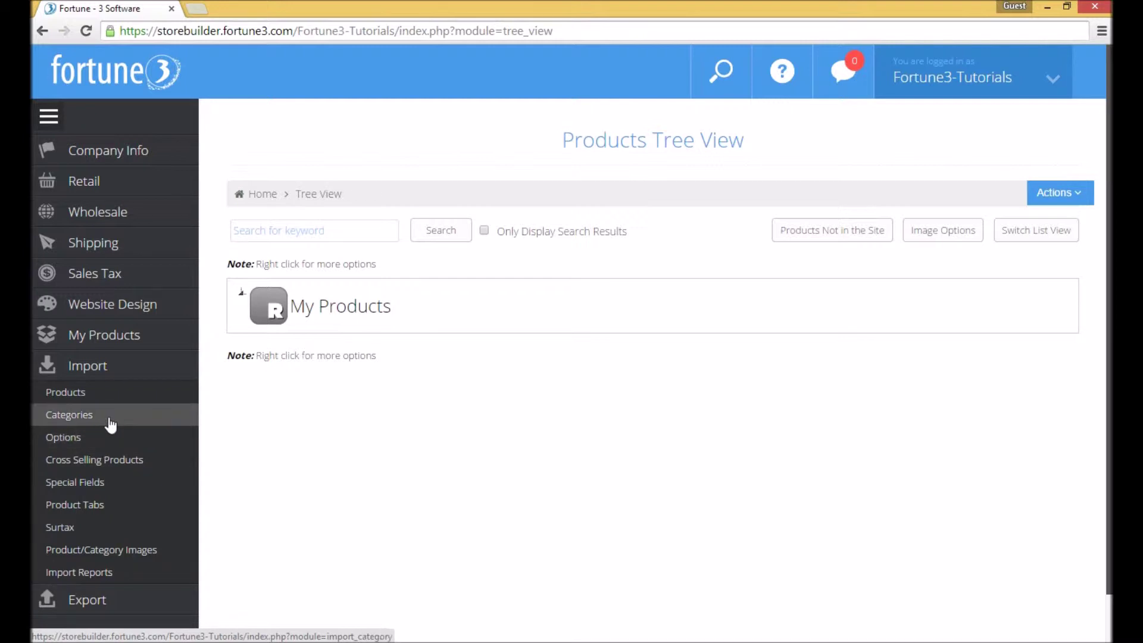
{"action": "left_click", "coordinate": [158, 640]}
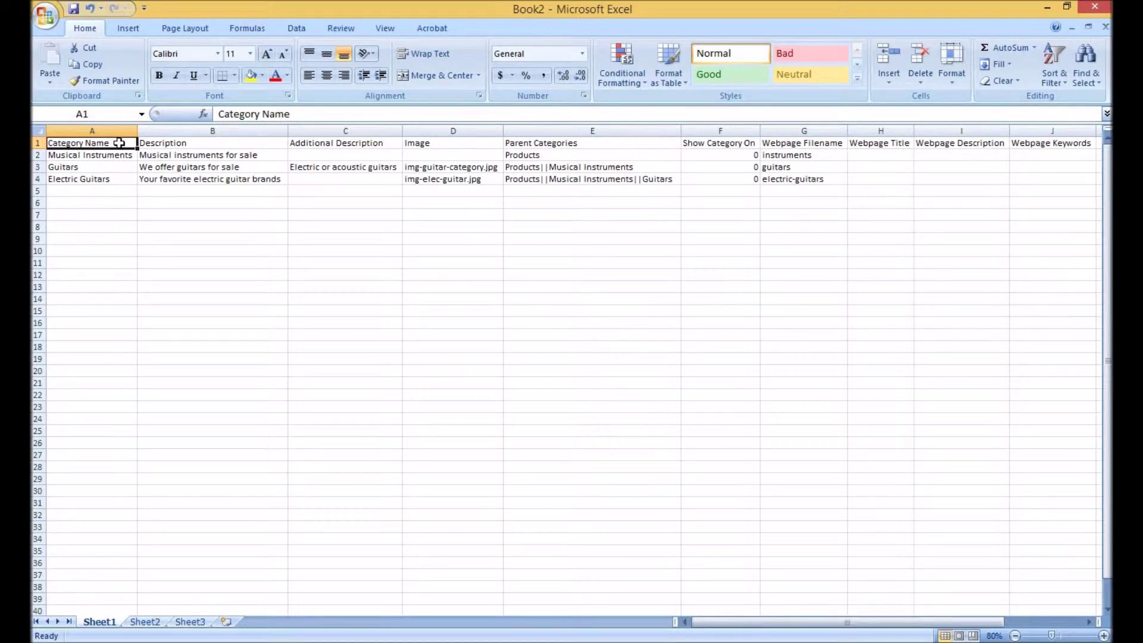
{"action": "key", "text": "Tab"}
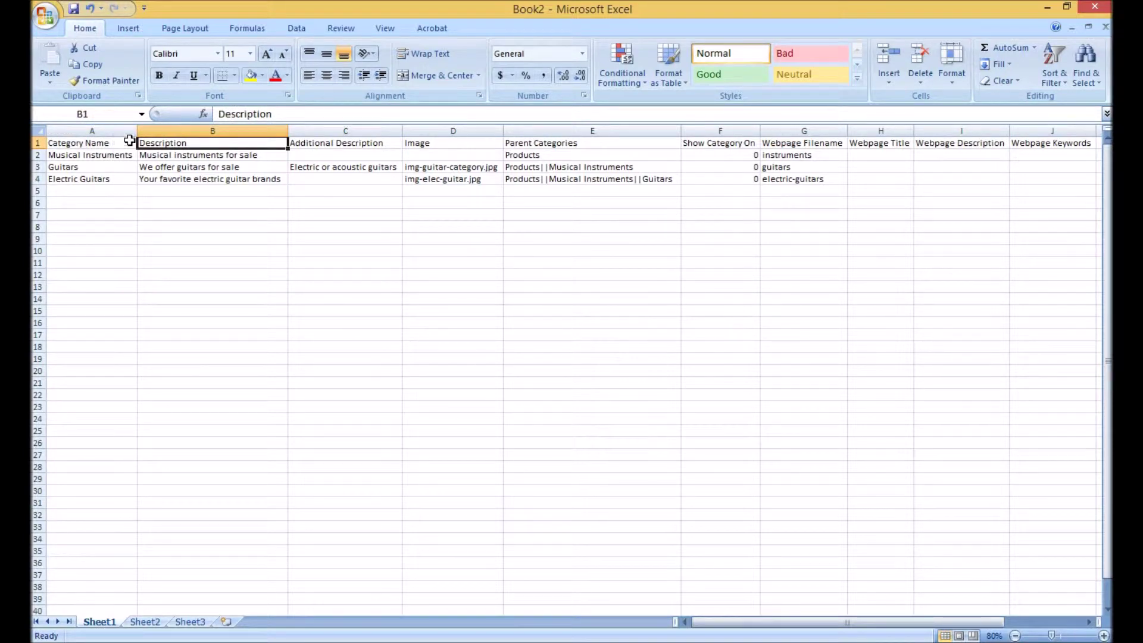
{"action": "left_click", "coordinate": [397, 143]}
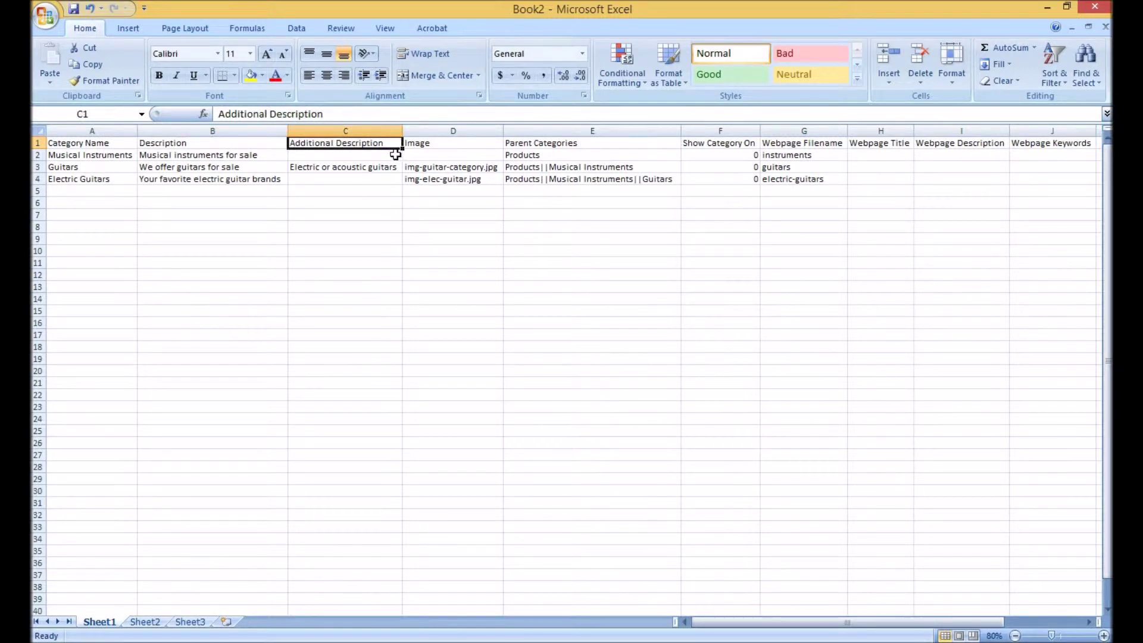
{"action": "key", "text": "Return"}
{"action": "left_click", "coordinate": [388, 175]}
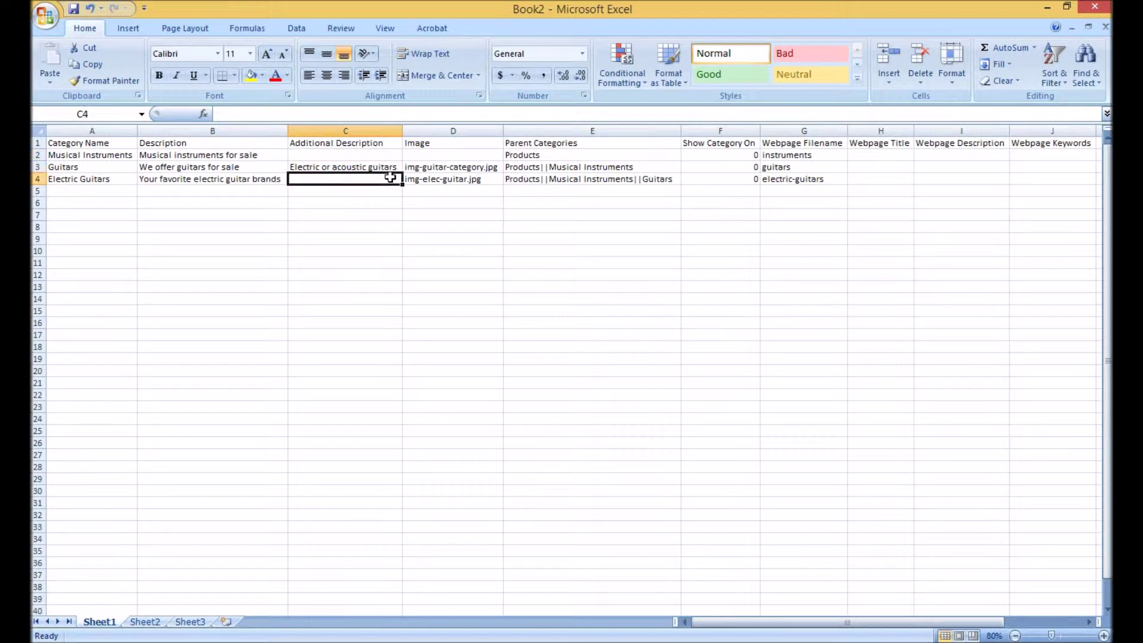
{"action": "left_click", "coordinate": [388, 168]}
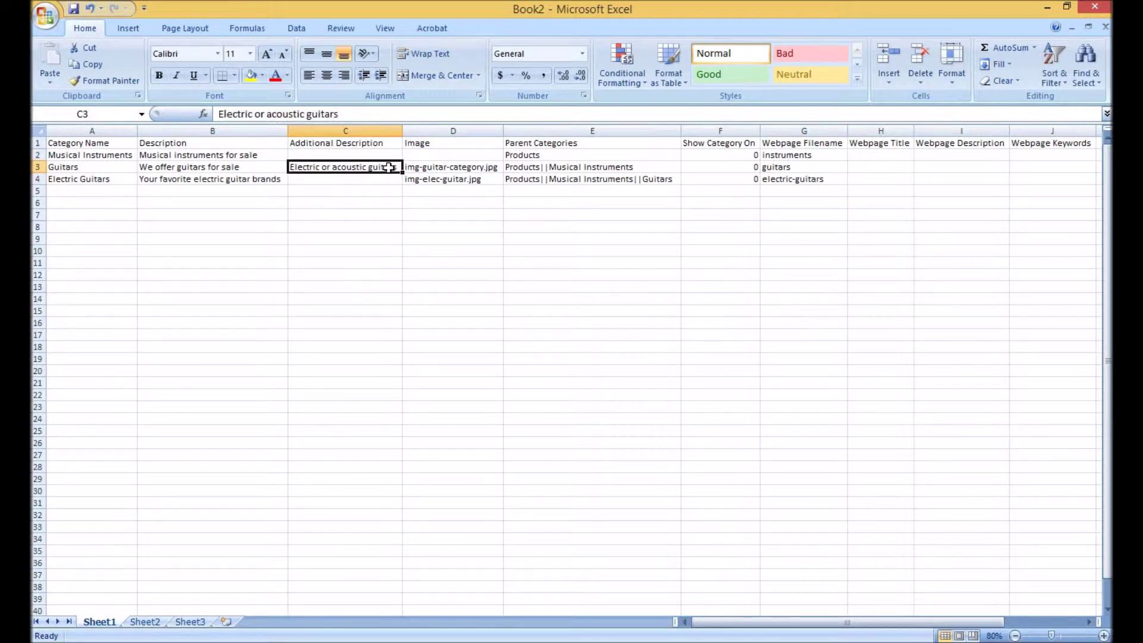
{"action": "left_click", "coordinate": [459, 144]}
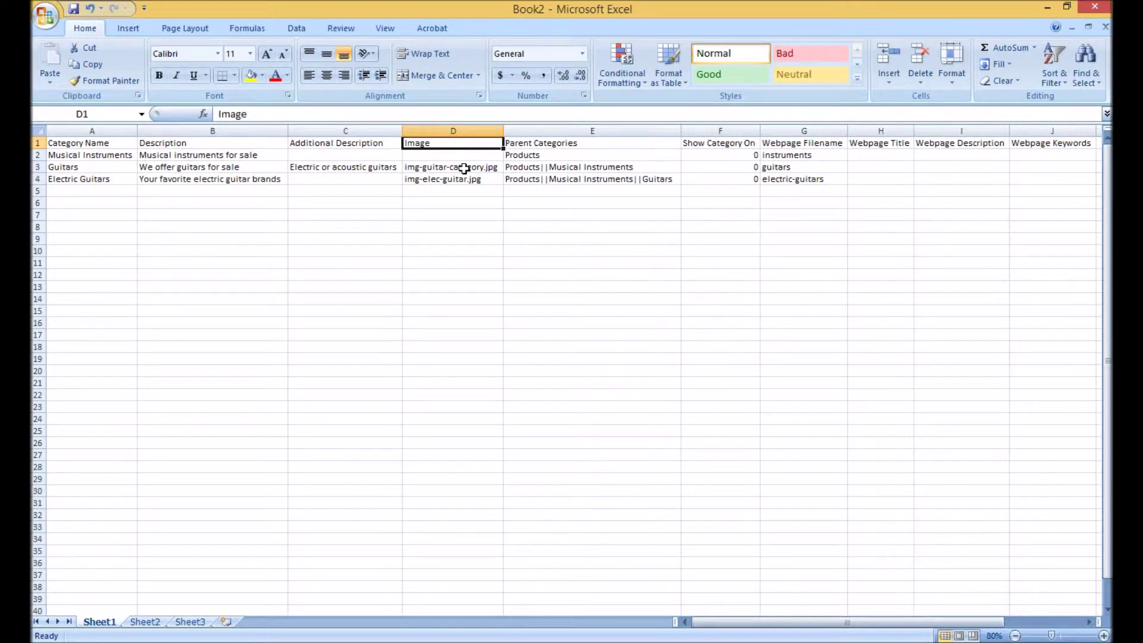
{"action": "left_click", "coordinate": [464, 168]}
{"action": "left_click", "coordinate": [349, 115]}
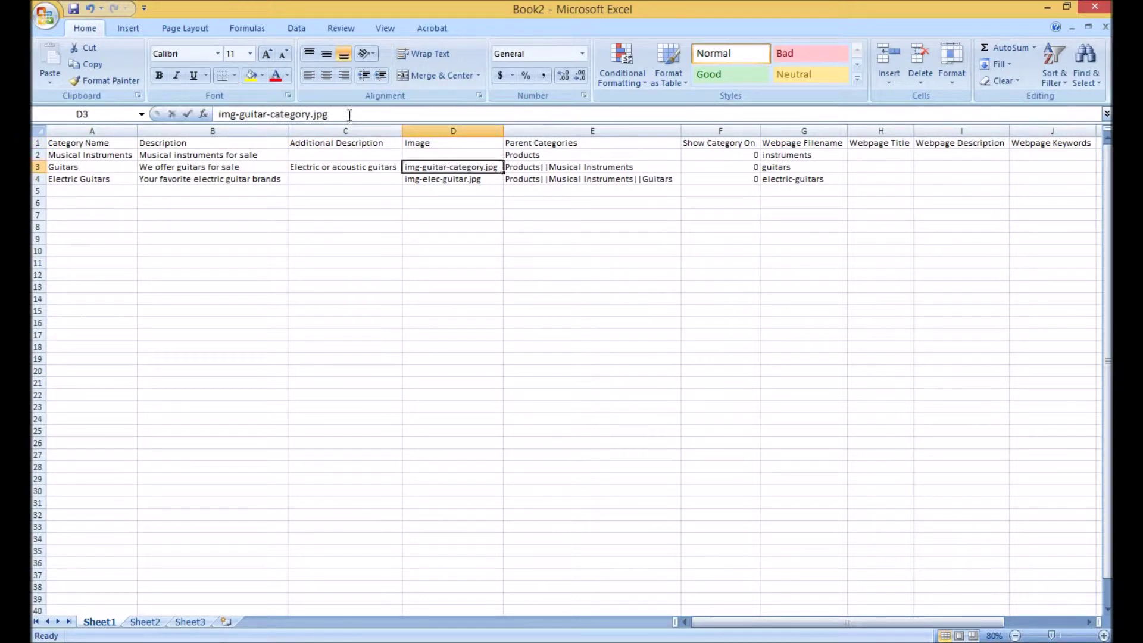
{"action": "left_click_drag", "start_coordinate": [350, 115], "coordinate": [310, 115]}
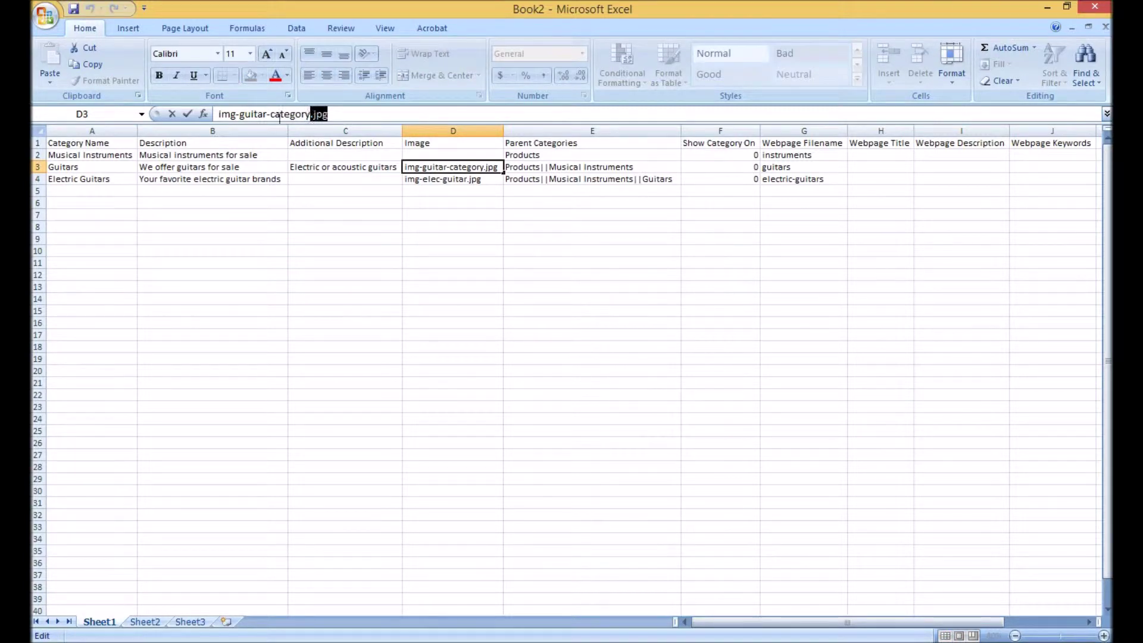
{"action": "left_click", "coordinate": [221, 115]}
{"action": "left_click", "coordinate": [238, 113], "text": "shift"}
{"action": "left_click", "coordinate": [242, 115], "text": "shift"}
{"action": "key", "text": "alt+Tab"}
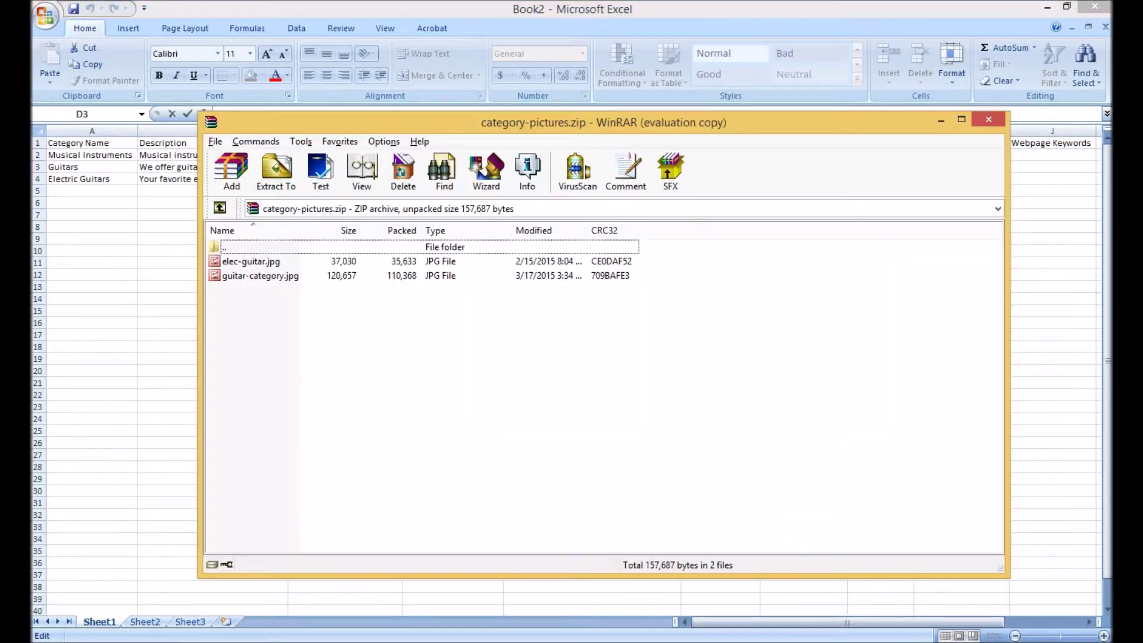
{"action": "left_click", "coordinate": [269, 280]}
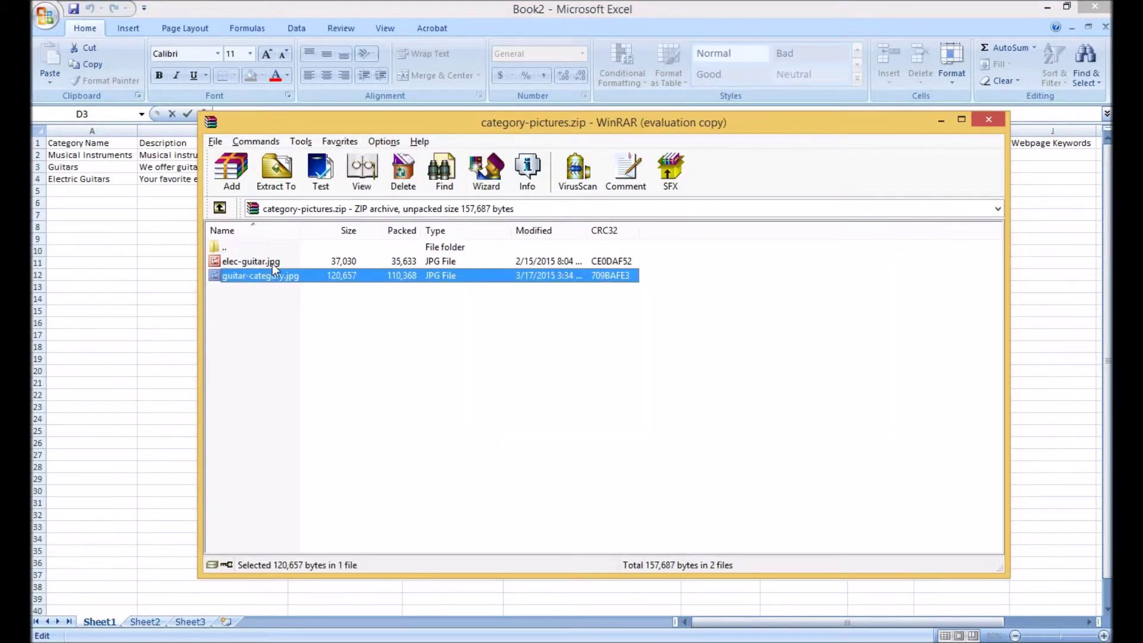
{"action": "left_click", "coordinate": [272, 263]}
{"action": "key", "text": "alt+Tab"}
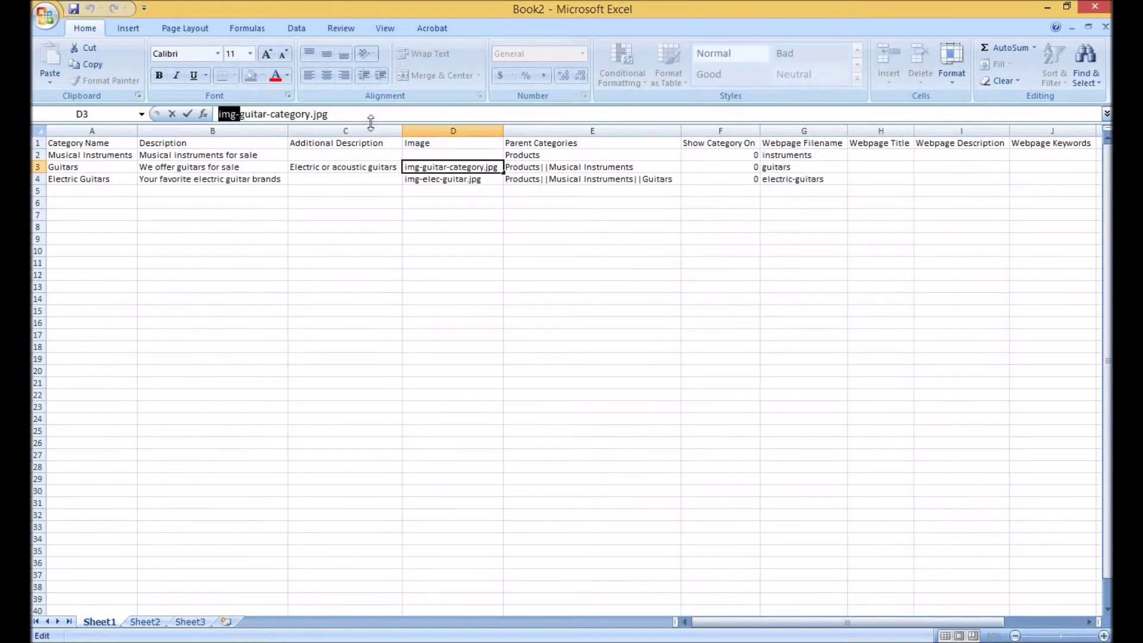
{"action": "left_click", "coordinate": [446, 167]}
{"action": "left_click", "coordinate": [448, 179]}
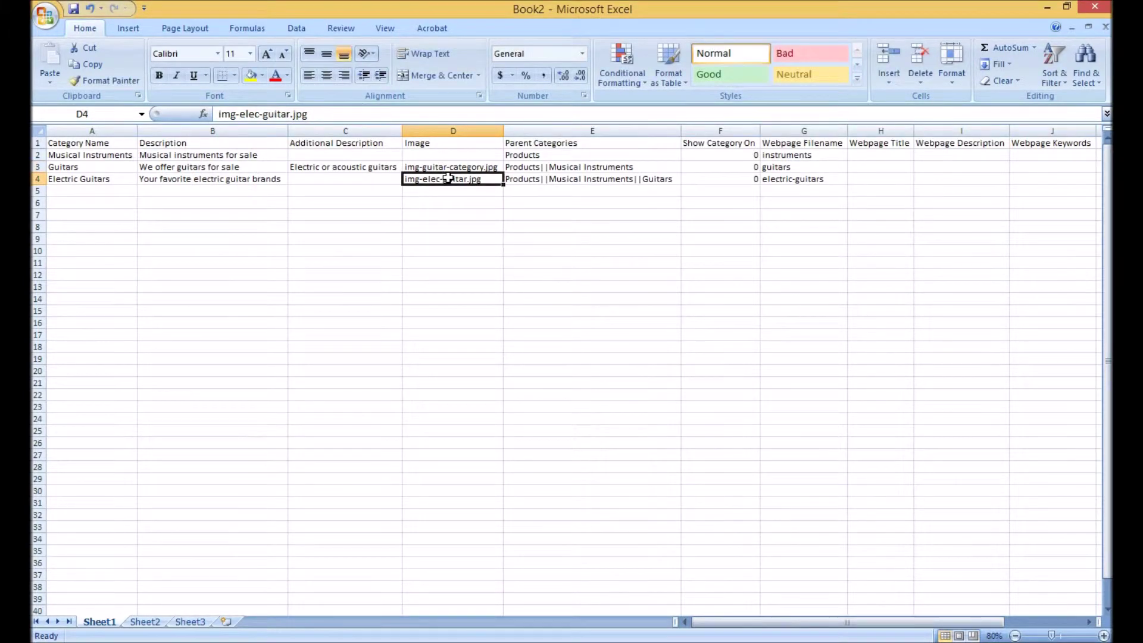
{"action": "left_click", "coordinate": [651, 143]}
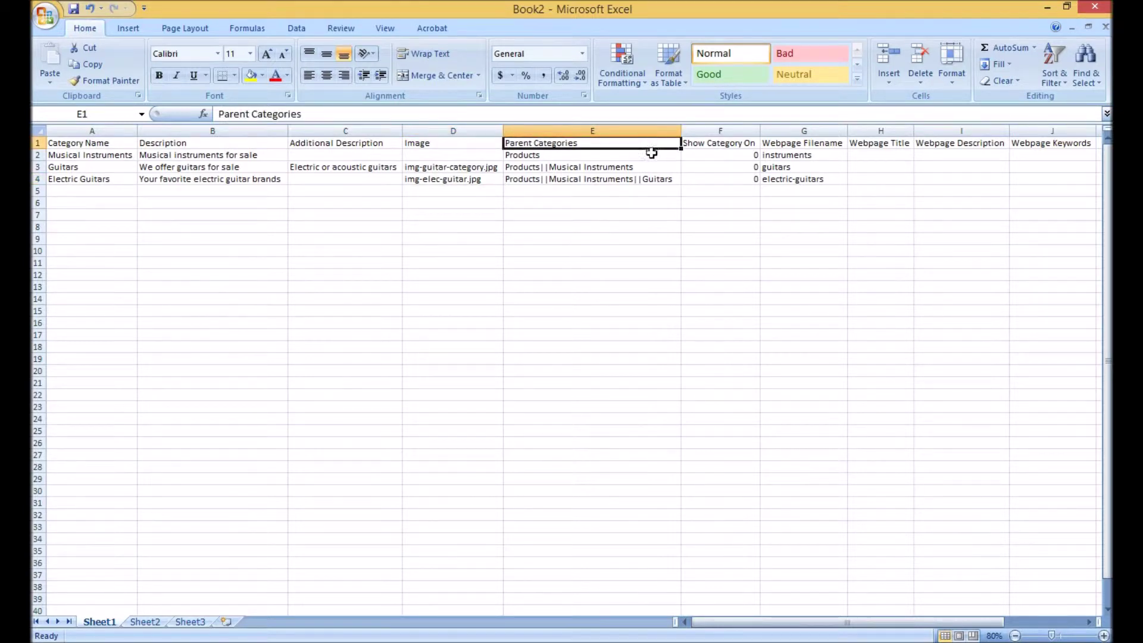
{"action": "left_click", "coordinate": [652, 154]}
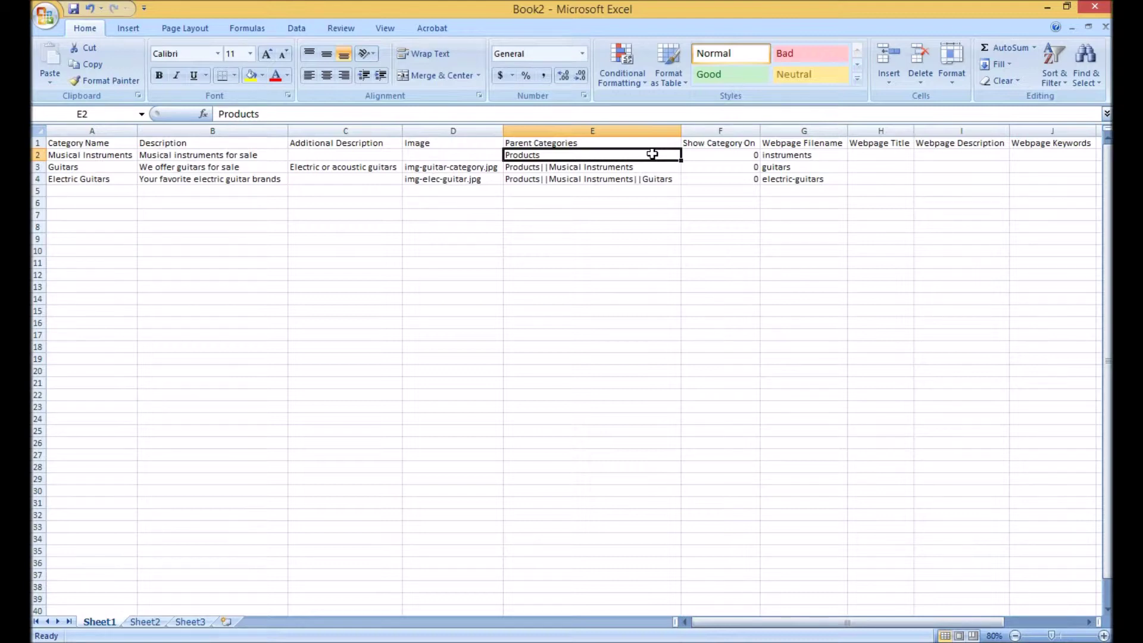
{"action": "left_click", "coordinate": [666, 164]}
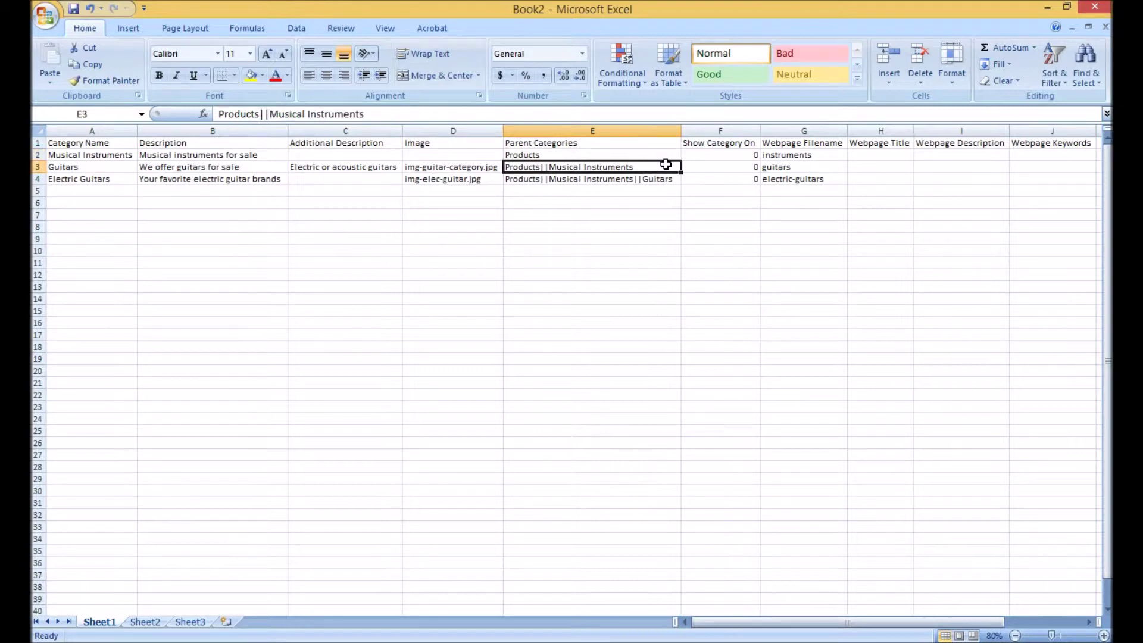
{"action": "left_click", "coordinate": [677, 178]}
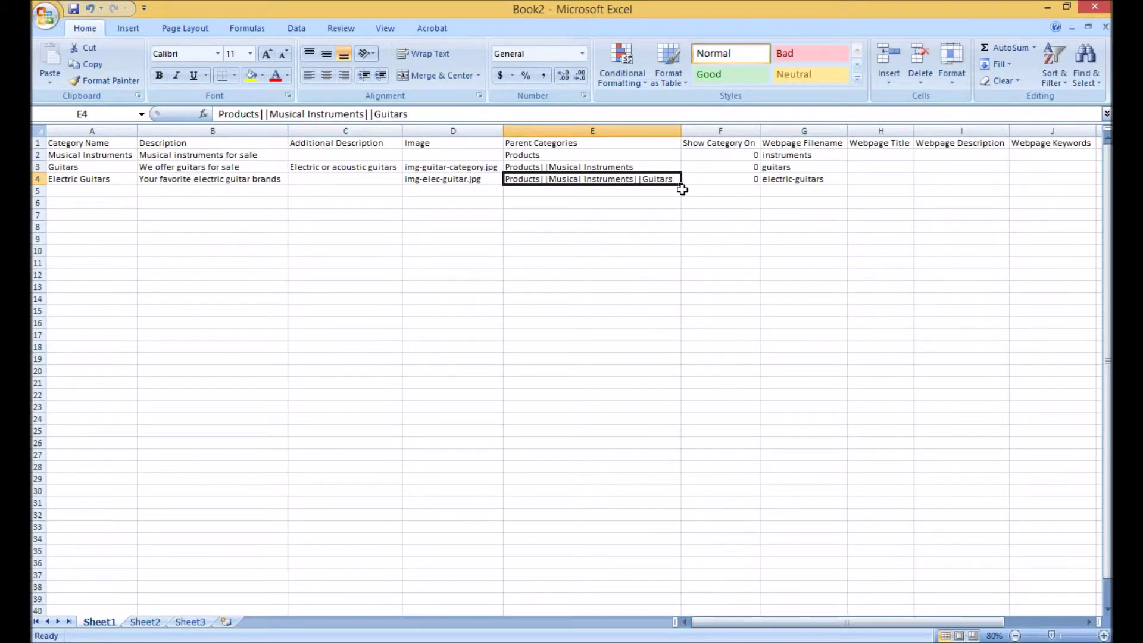
{"action": "left_click", "coordinate": [728, 145]}
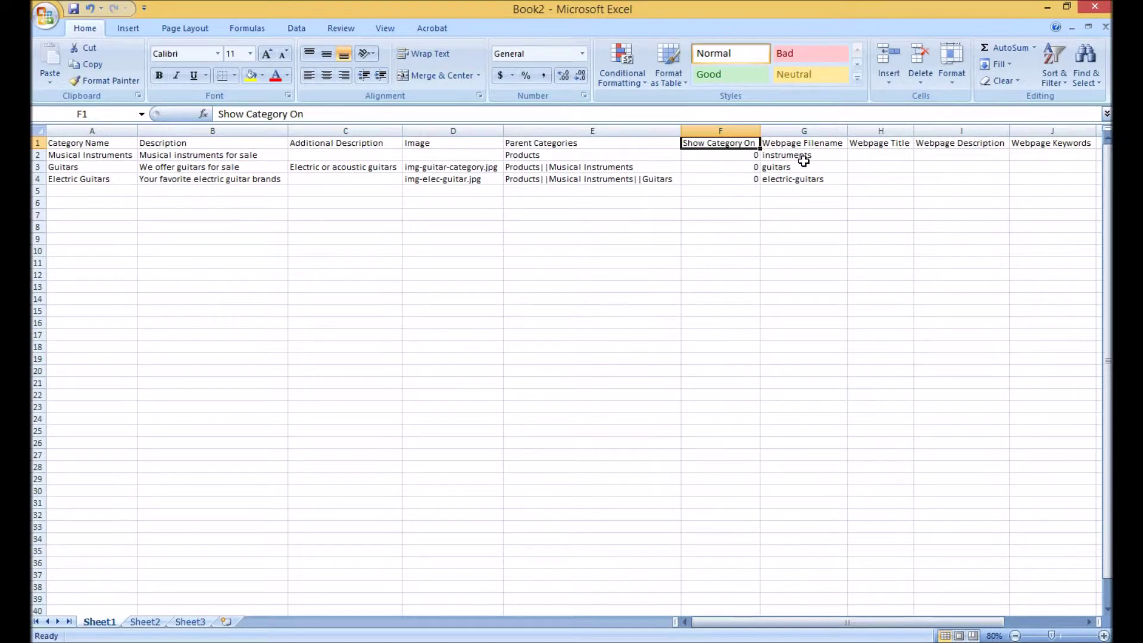
{"action": "left_click", "coordinate": [839, 143]}
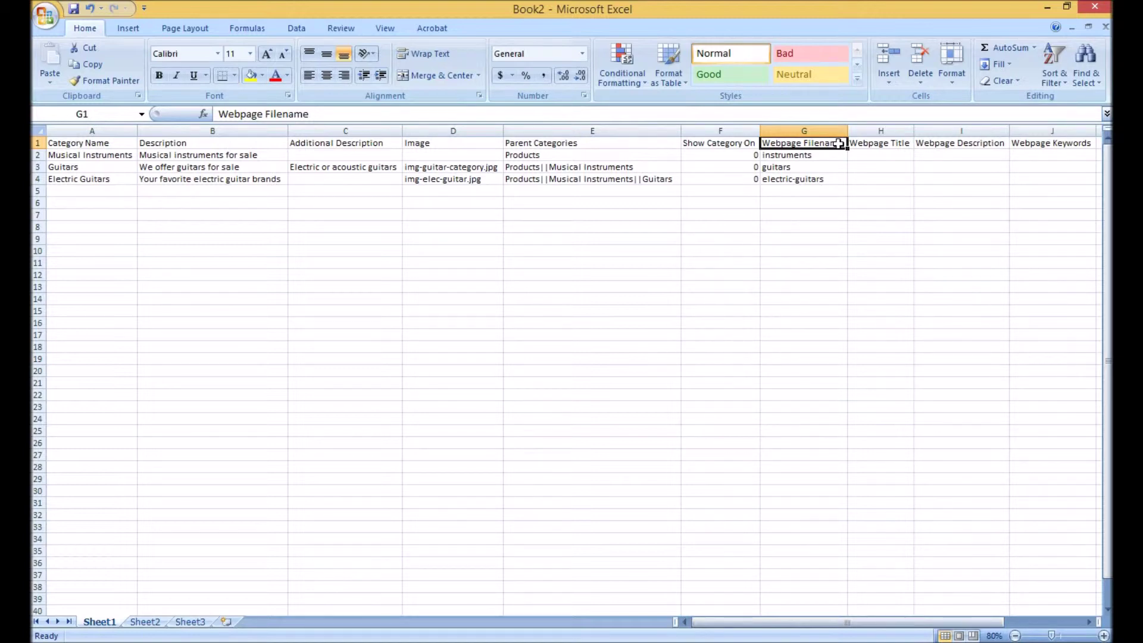
{"action": "key", "text": "Right"}
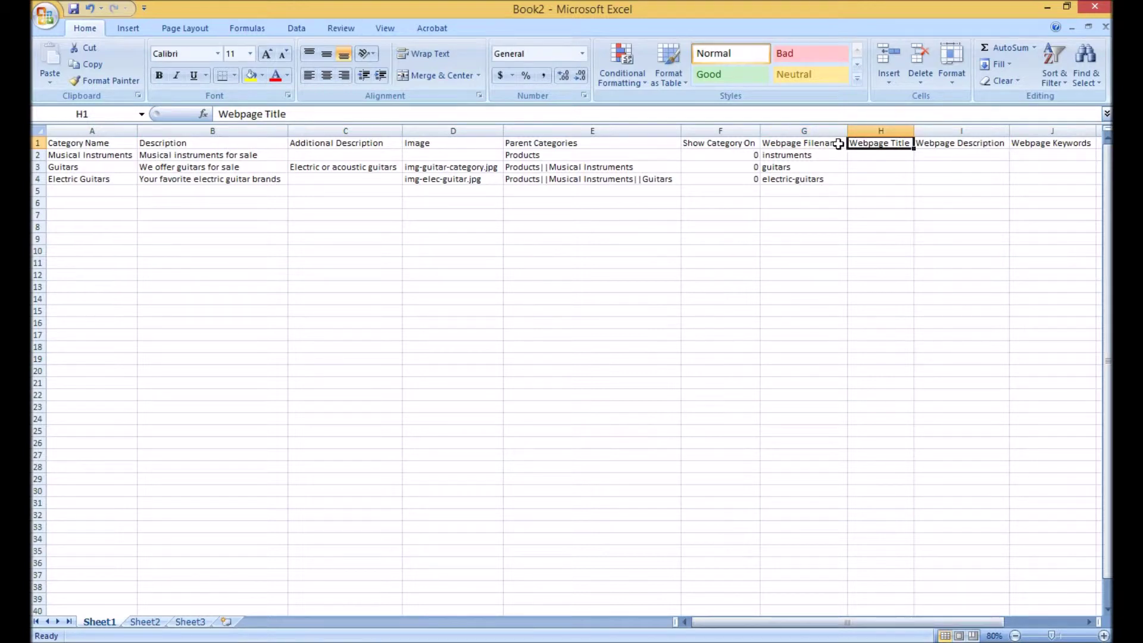
{"action": "key", "text": "Right"}
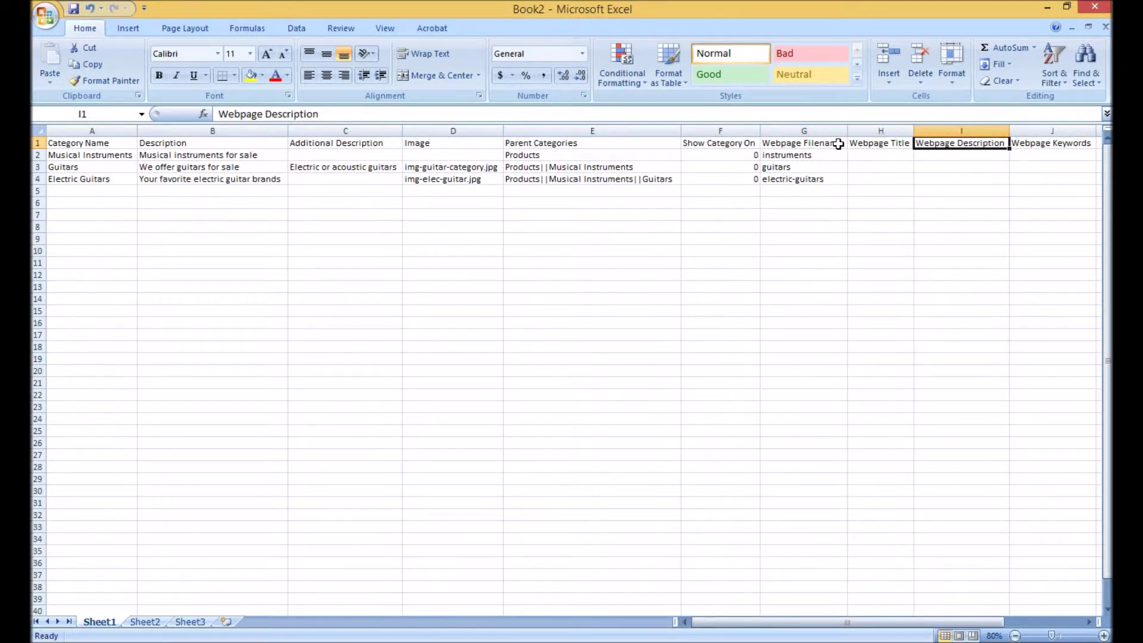
{"action": "key", "text": "Right"}
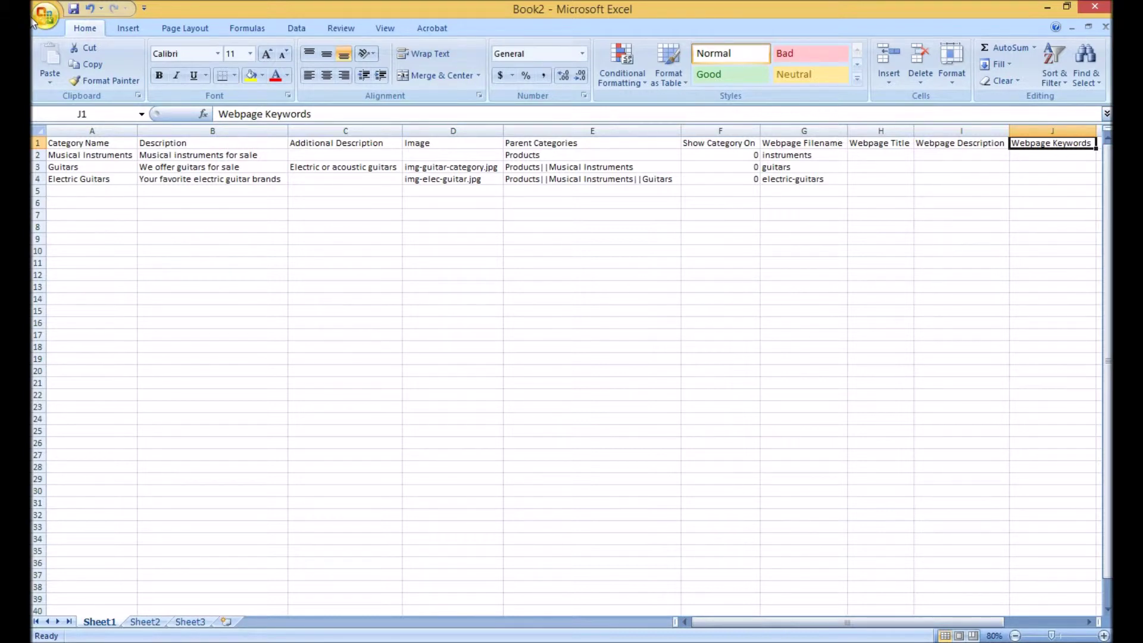
- Save the workbook as Book2.csv in CSV (Comma delimited) format, keeping the active sheet and CSV format
{"action": "left_click", "coordinate": [42, 15]}
{"action": "left_click", "coordinate": [74, 146]}
{"action": "left_click", "coordinate": [230, 277]}
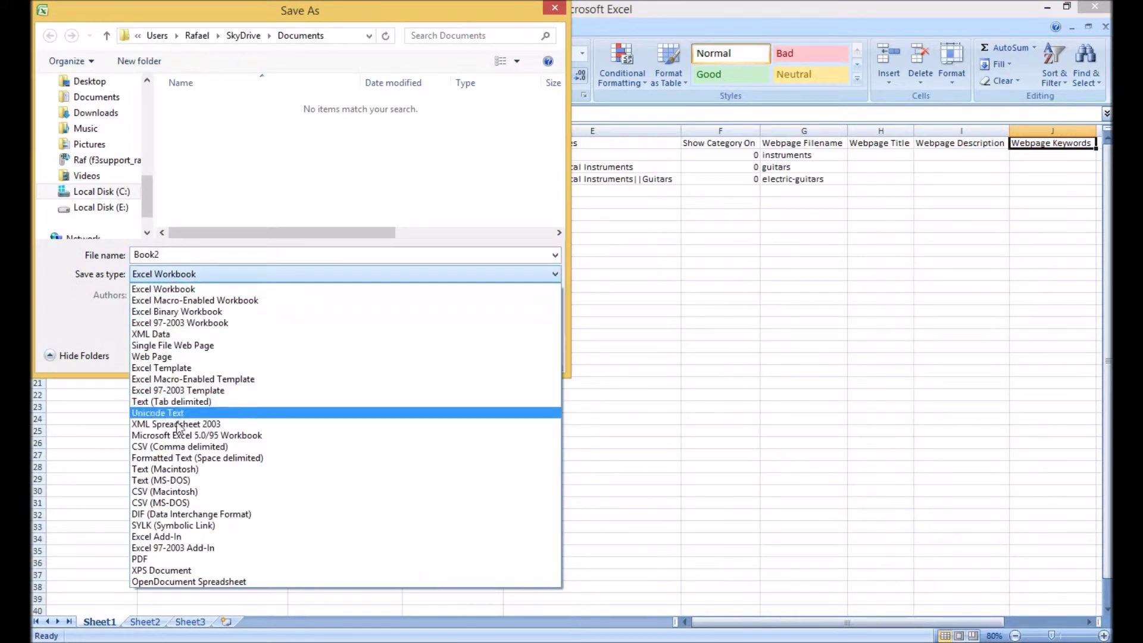
{"action": "left_click", "coordinate": [184, 447]}
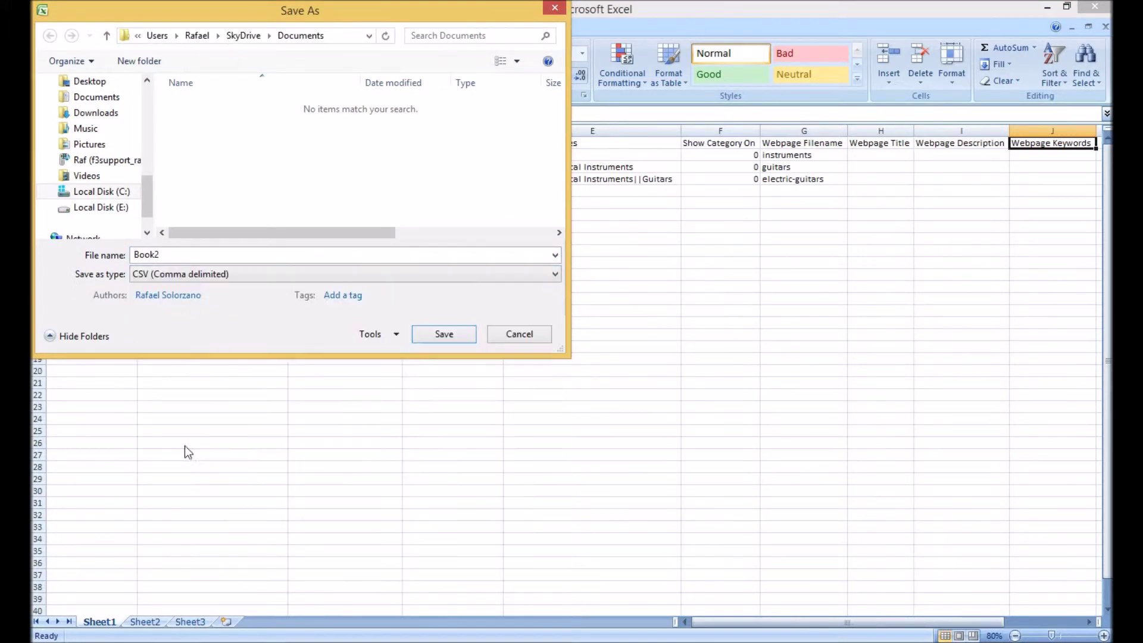
{"action": "double_click", "coordinate": [198, 255]}
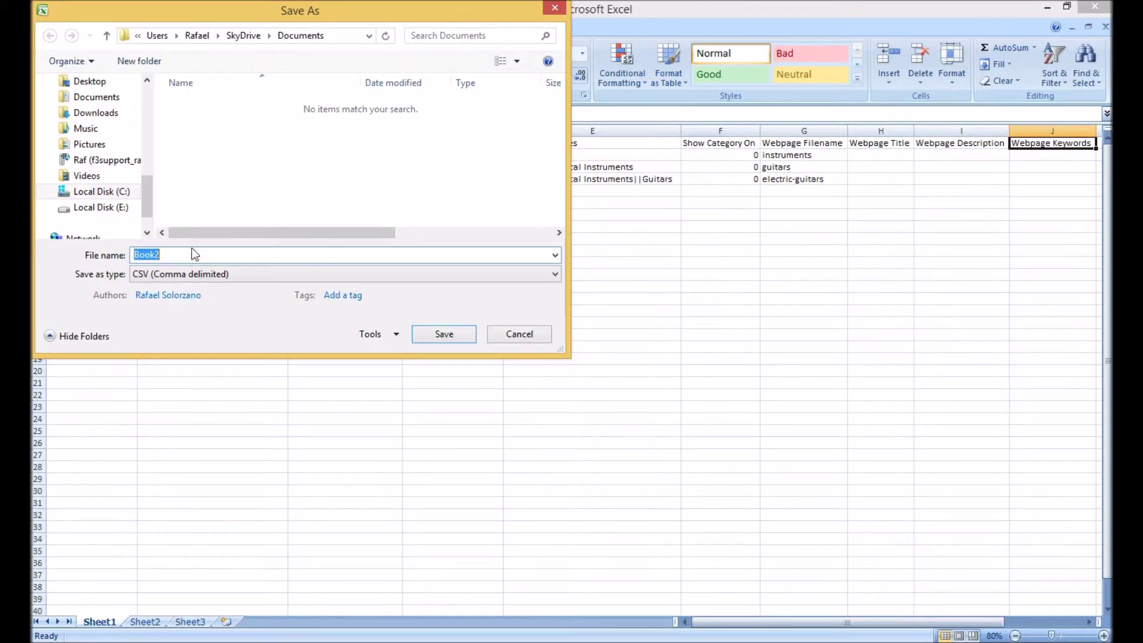
{"action": "scroll", "coordinate": [141, 186], "scroll_direction": "down", "scroll_amount": 1}
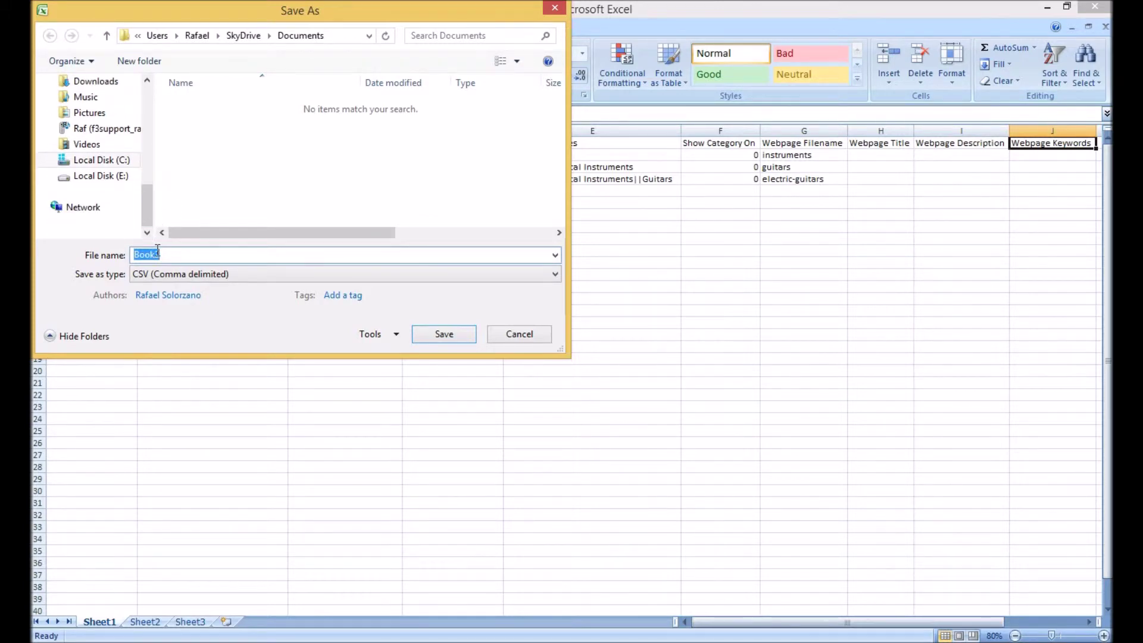
{"action": "key", "text": "Return"}
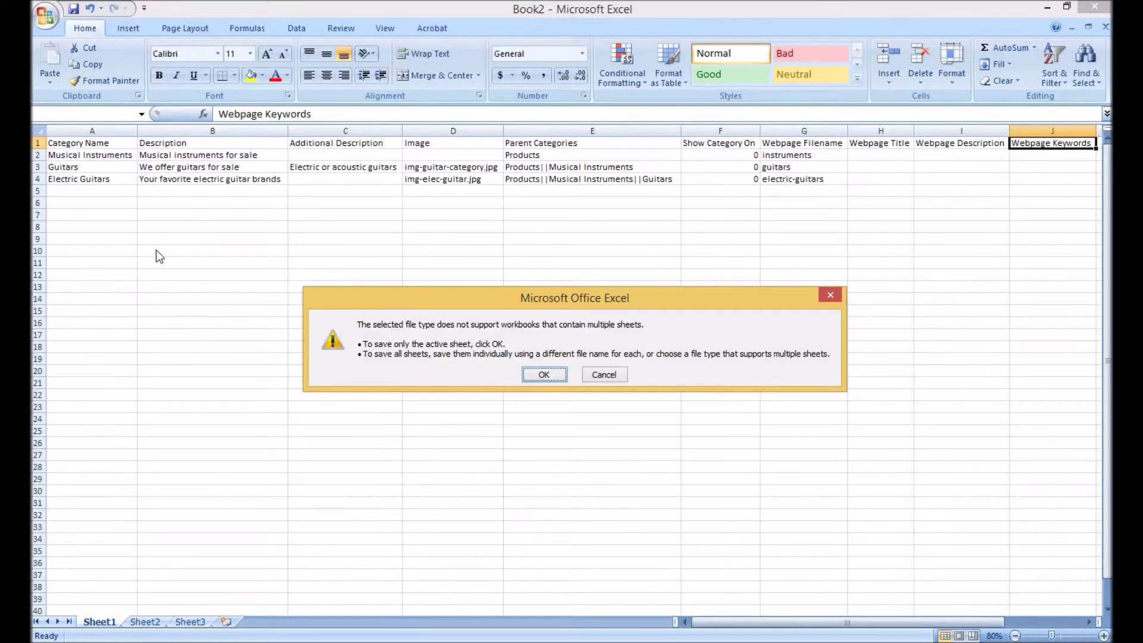
{"action": "left_click", "coordinate": [549, 376]}
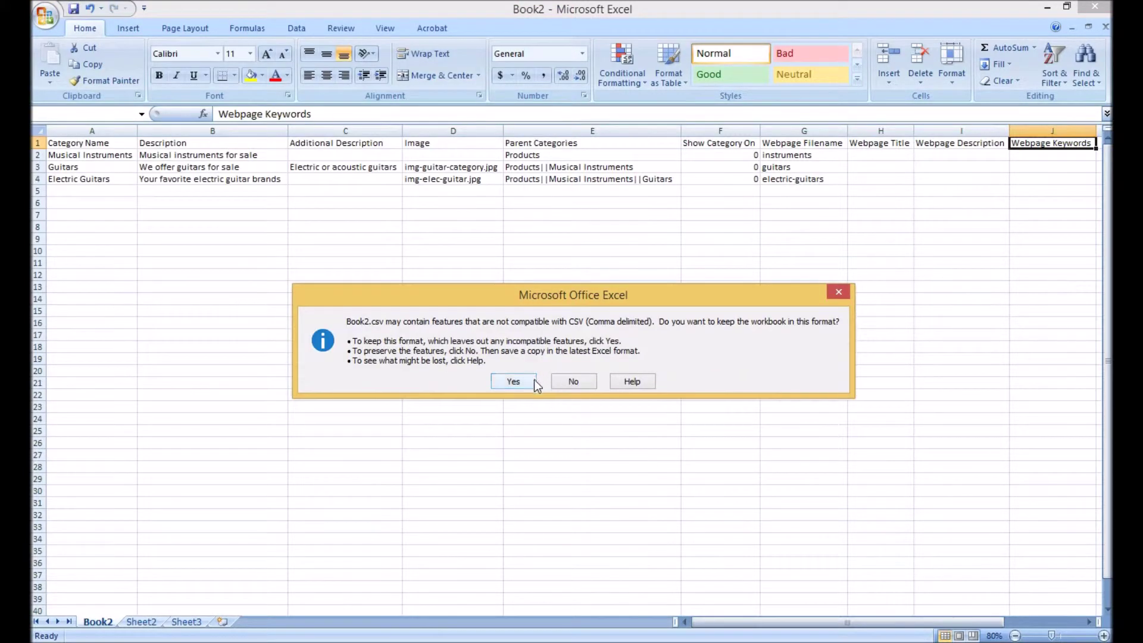
{"action": "left_click", "coordinate": [534, 380]}
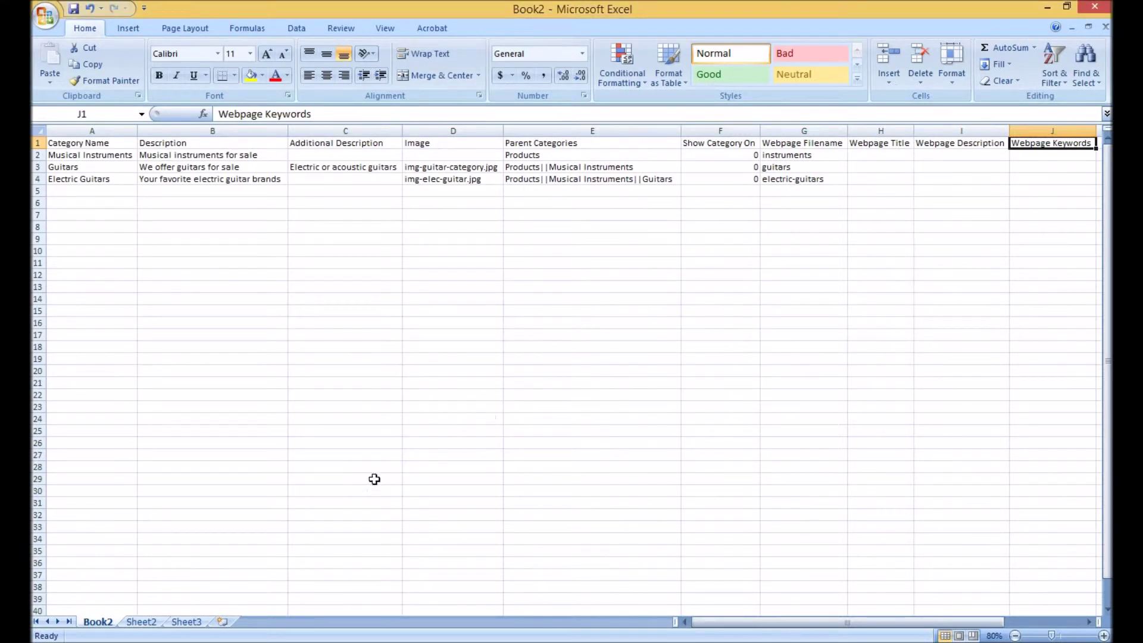
- Start a category import of Book2.csv with Import Action set to Insert only
{"action": "key", "text": "alt+Tab"}
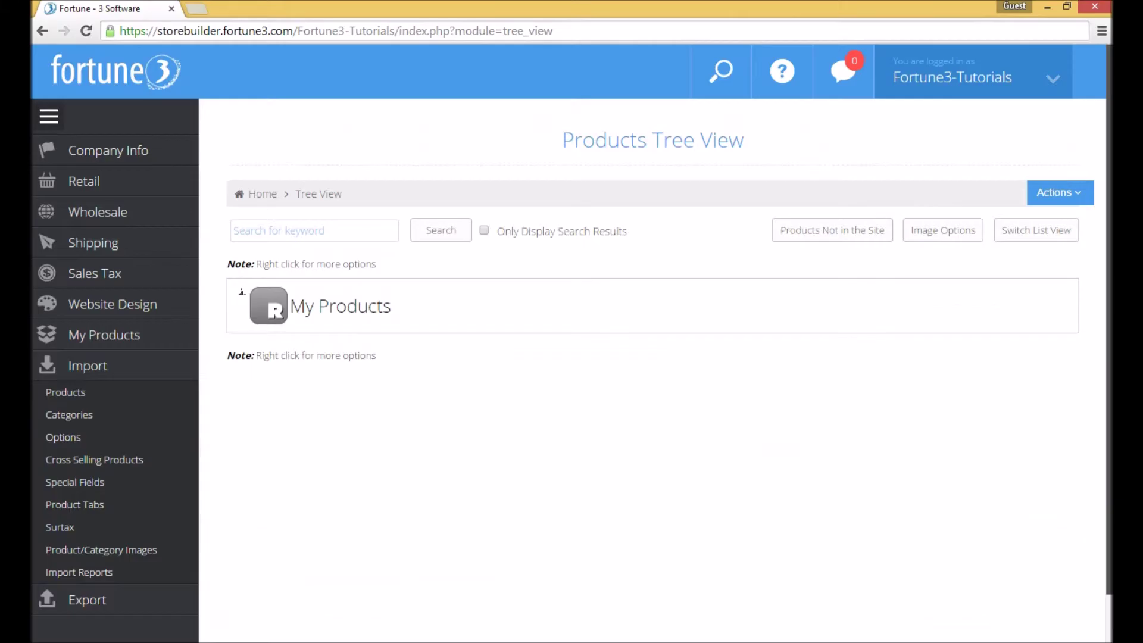
{"action": "left_click", "coordinate": [76, 421]}
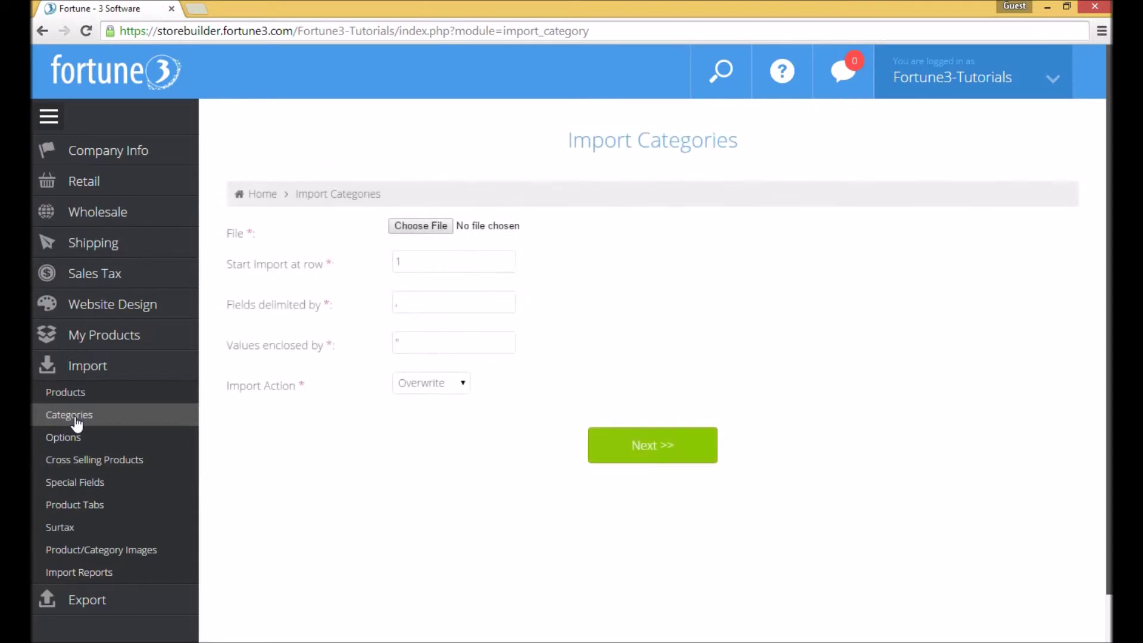
{"action": "left_click", "coordinate": [418, 227]}
{"action": "double_click", "coordinate": [356, 197]}
{"action": "left_click", "coordinate": [443, 383]}
{"action": "left_click", "coordinate": [446, 416]}
{"action": "left_click", "coordinate": [635, 444]}
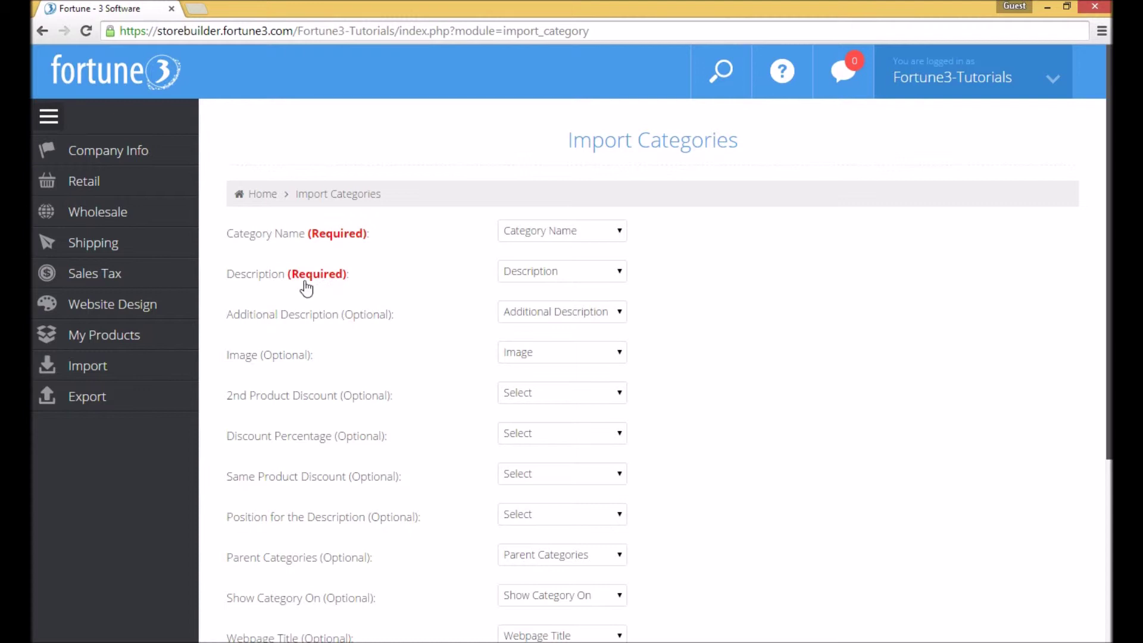
- Review the field mapping, keeping Category Name matched through to Webpage Filename
{"action": "left_click", "coordinate": [542, 237]}
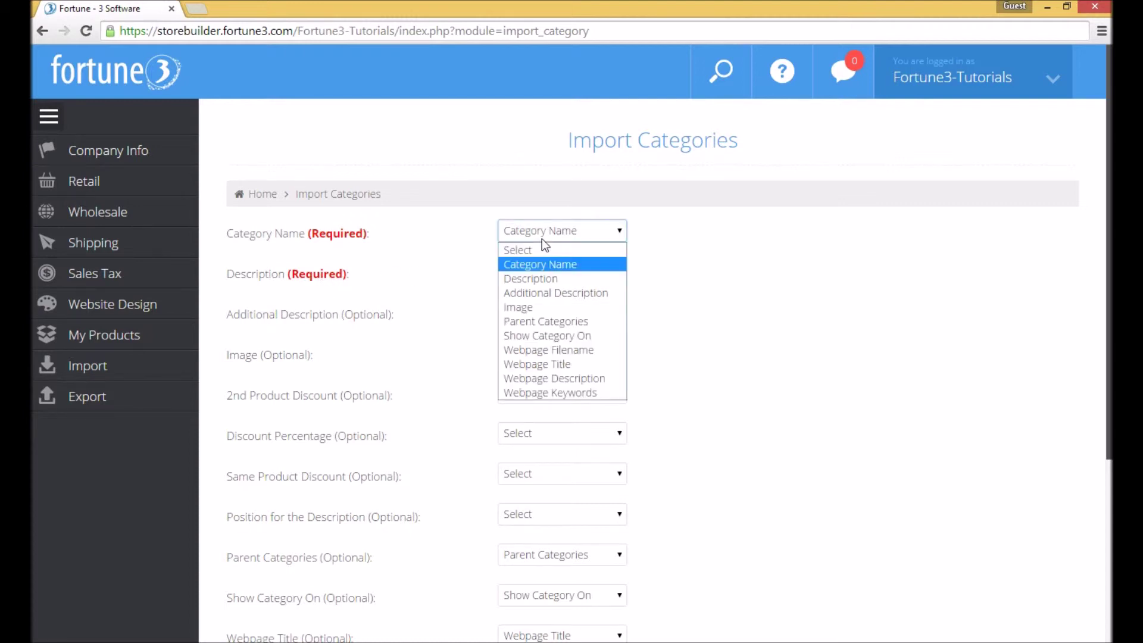
{"action": "left_click", "coordinate": [659, 258]}
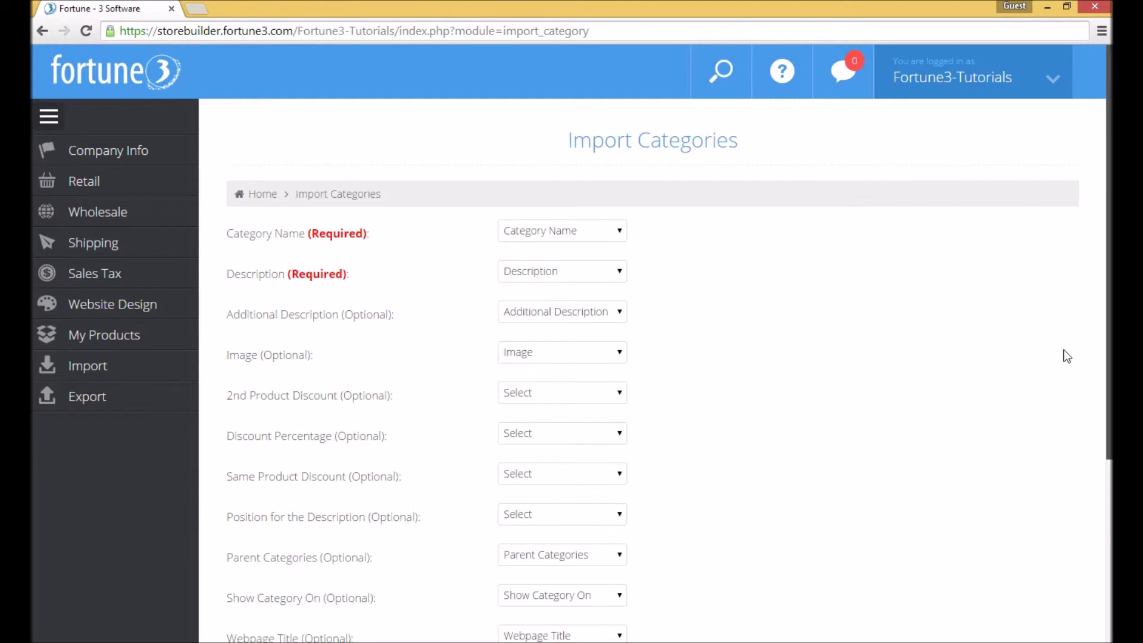
{"action": "scroll", "coordinate": [1093, 552], "scroll_direction": "down", "scroll_amount": 5}
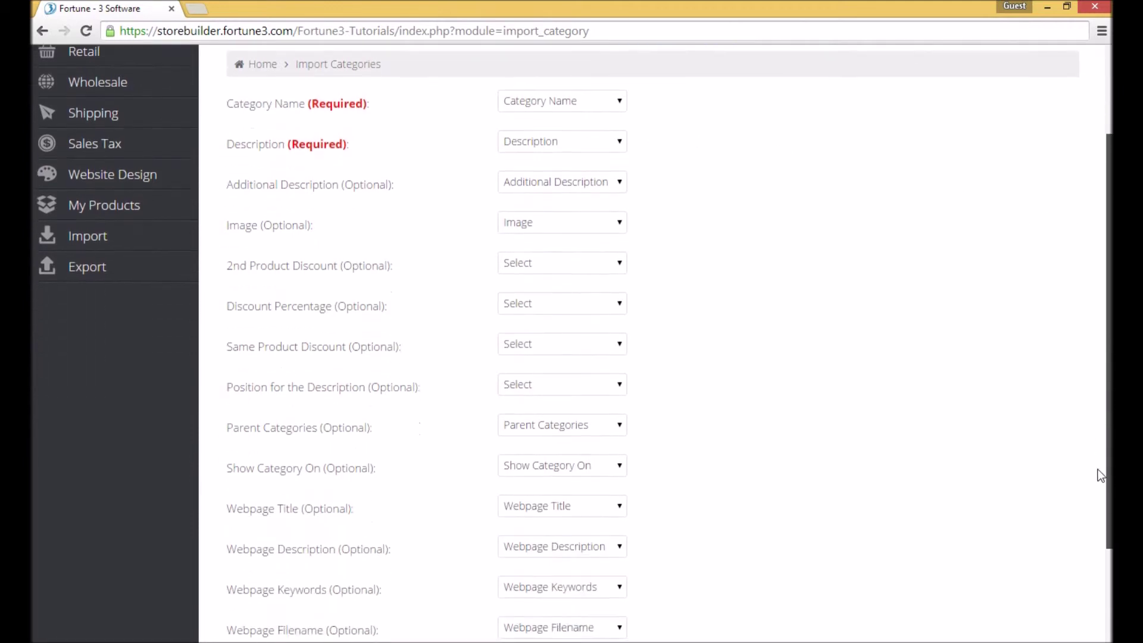
{"action": "scroll", "coordinate": [1093, 552], "scroll_direction": "down", "scroll_amount": 1}
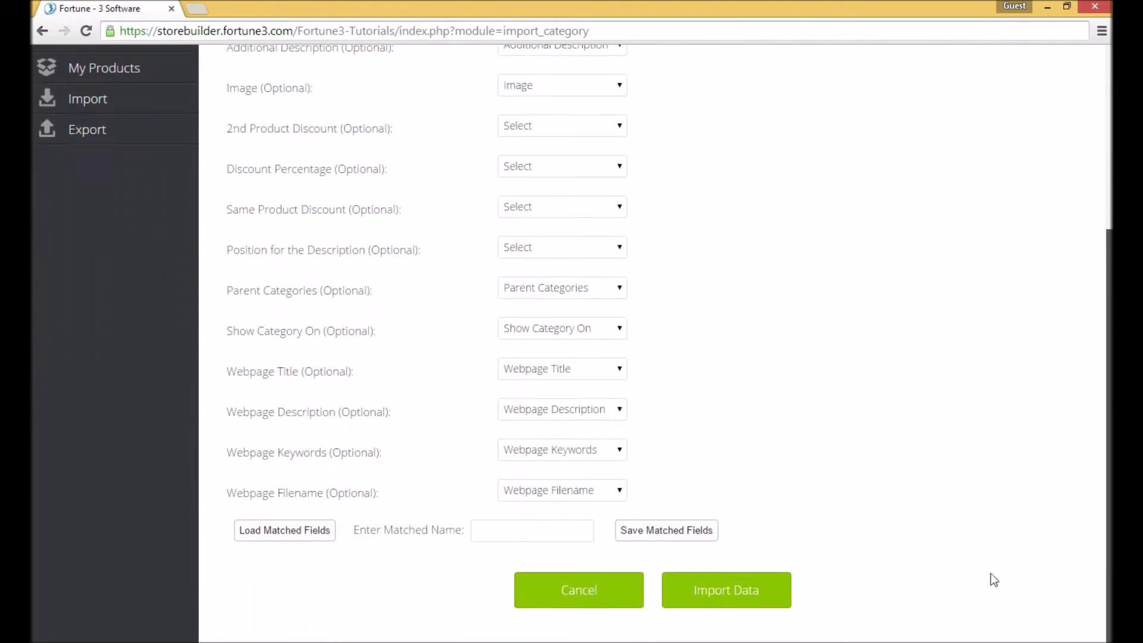
- Import the category data and confirm 3 of 3 records, 0 errors, and 3 missing-image warnings
{"action": "left_click", "coordinate": [744, 591]}
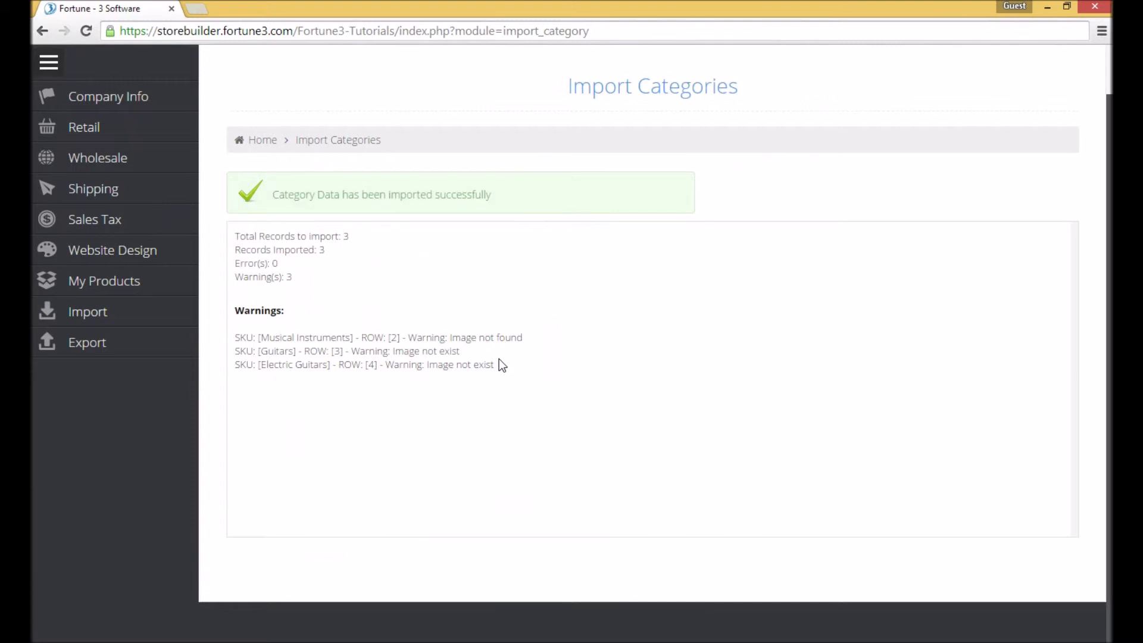
{"action": "left_click_drag", "start_coordinate": [495, 362], "coordinate": [235, 327]}
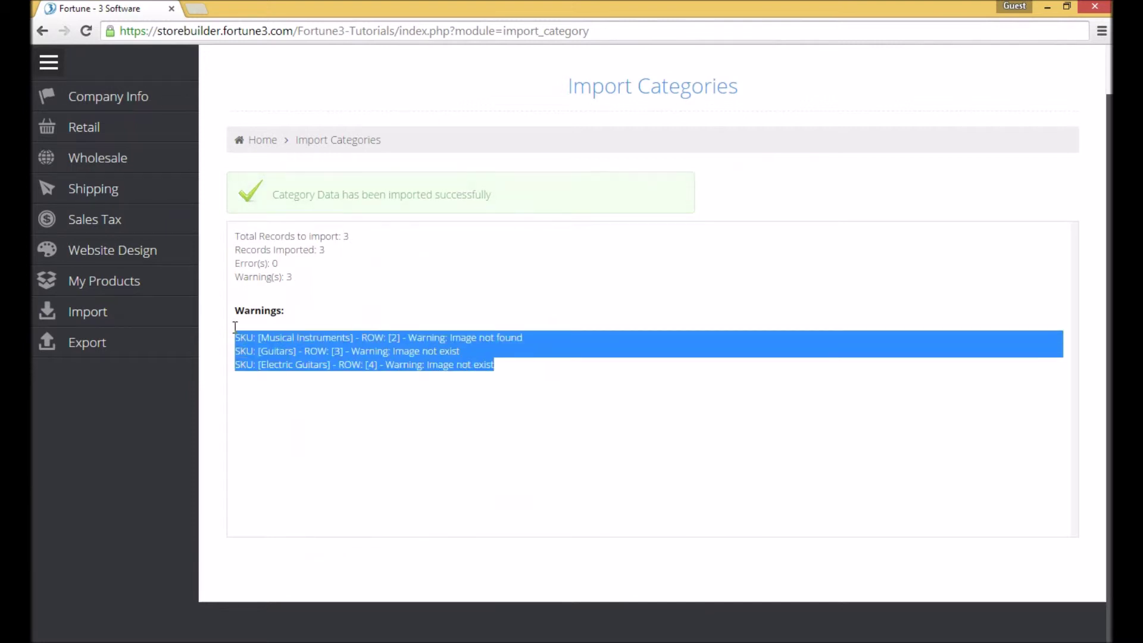
{"action": "left_click", "coordinate": [277, 406]}
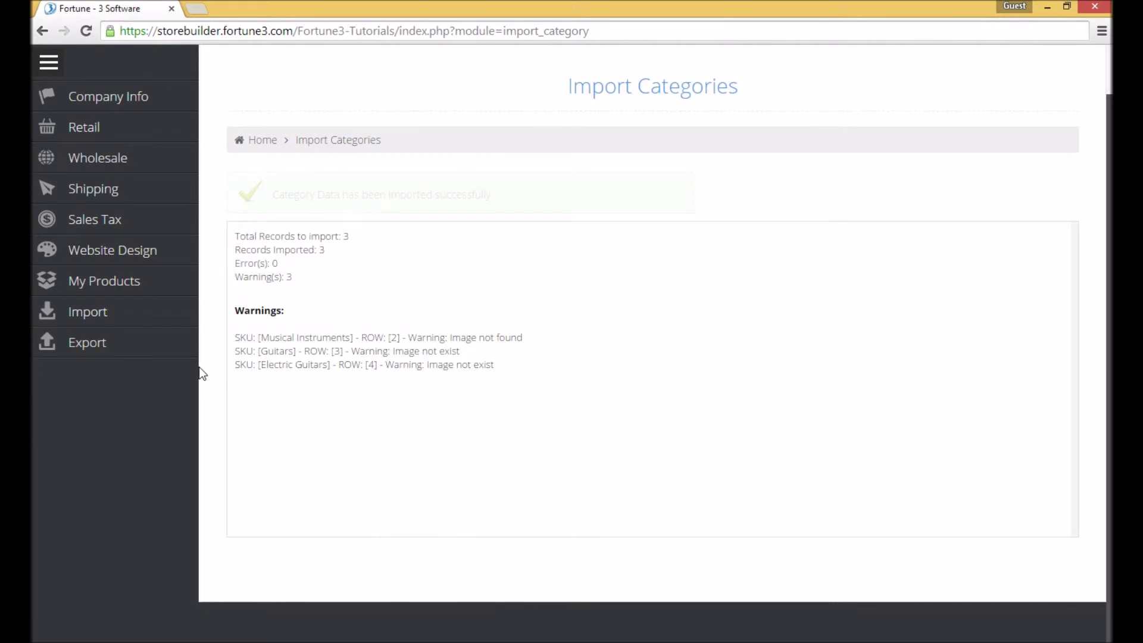
{"action": "left_click", "coordinate": [152, 314]}
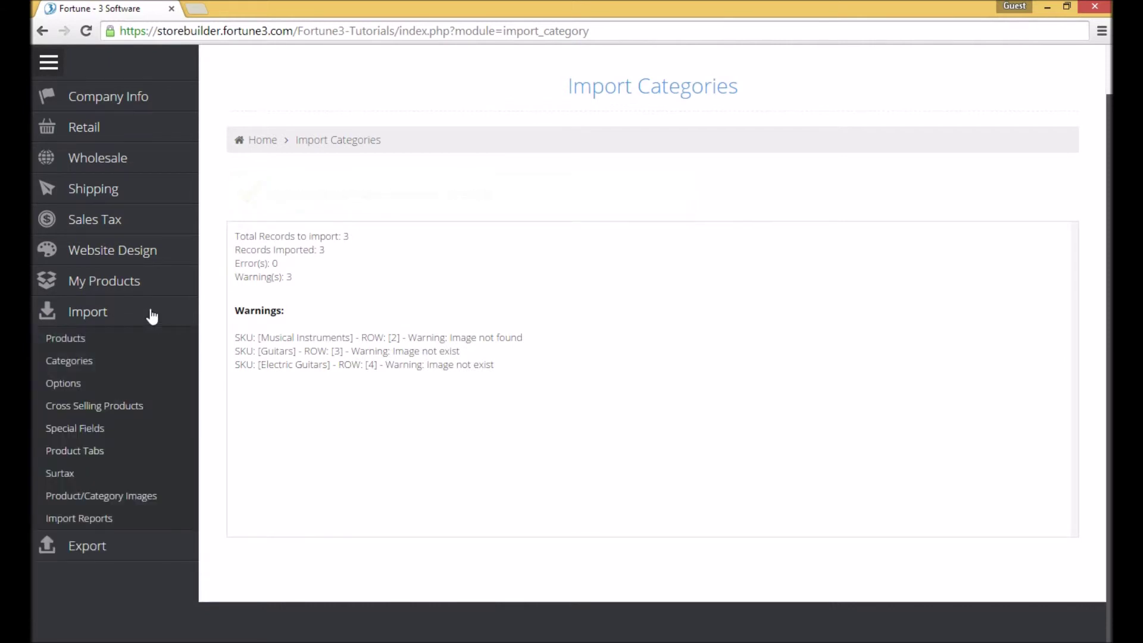
- Import category-pictures.zip (under the 50MB limit) and confirm 2 of 2 image files were imported
{"action": "left_click", "coordinate": [128, 495]}
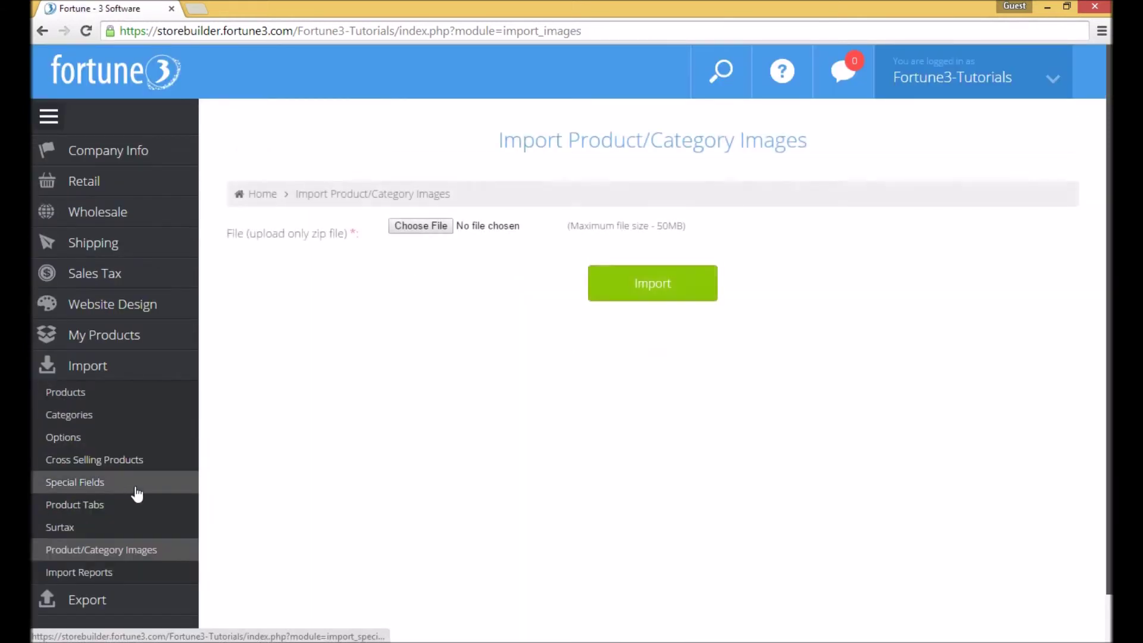
{"action": "left_click", "coordinate": [422, 227]}
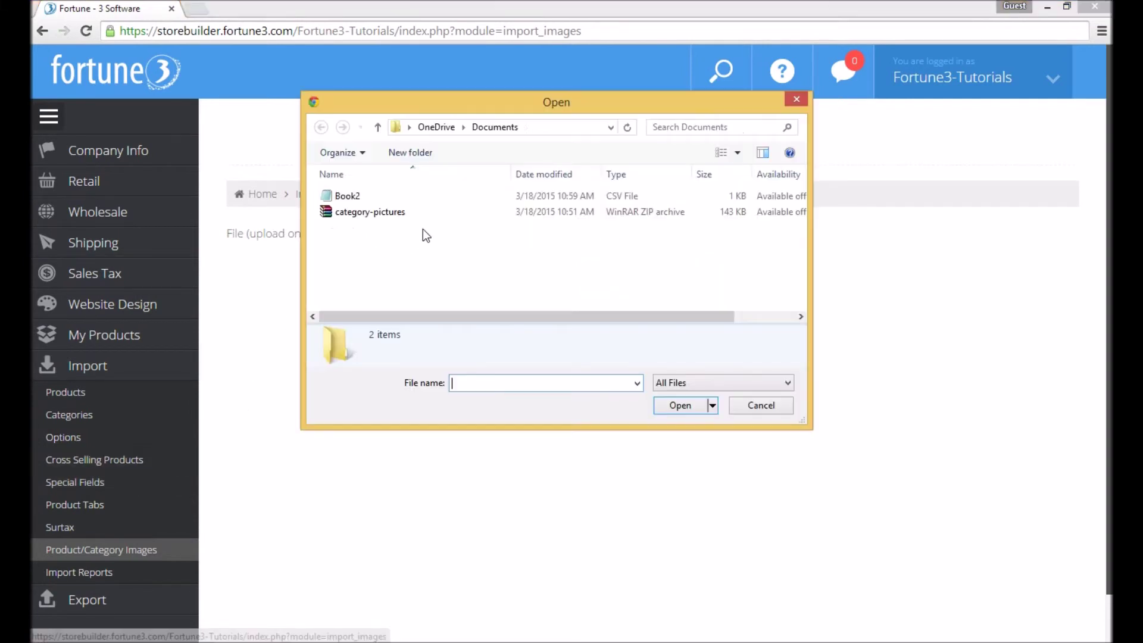
{"action": "double_click", "coordinate": [388, 213]}
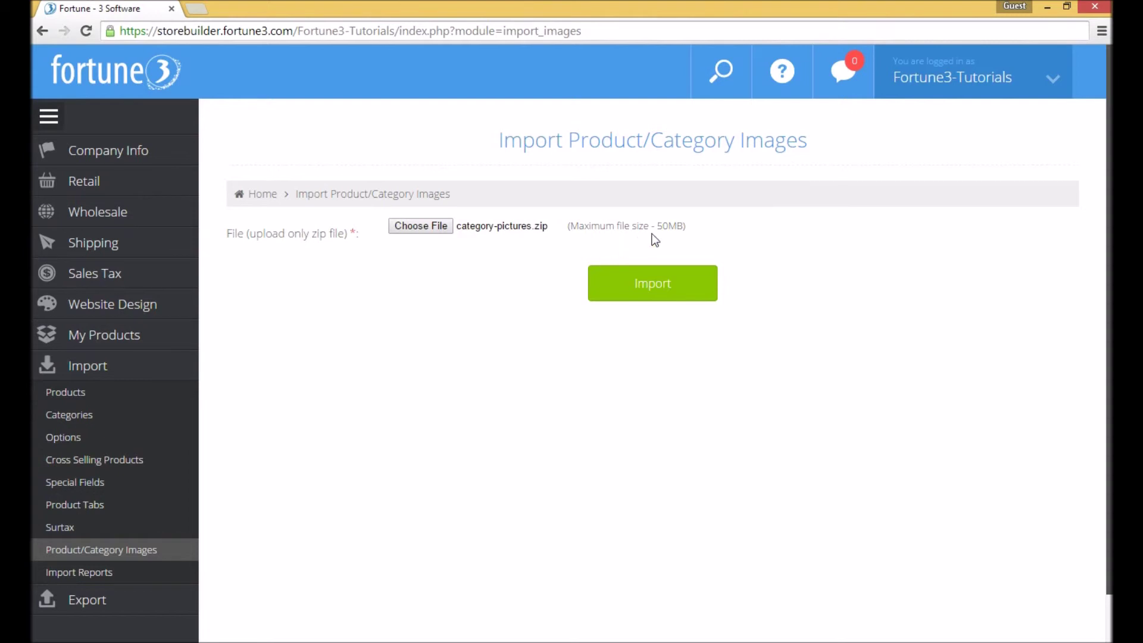
{"action": "left_click_drag", "start_coordinate": [684, 226], "coordinate": [572, 226]}
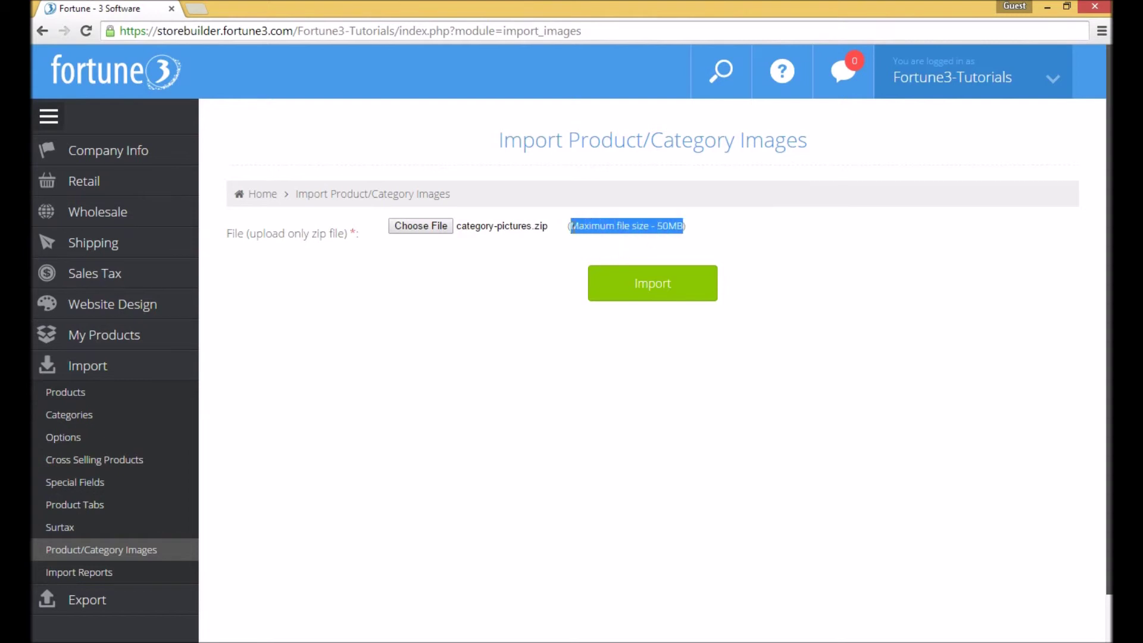
{"action": "left_click", "coordinate": [610, 282]}
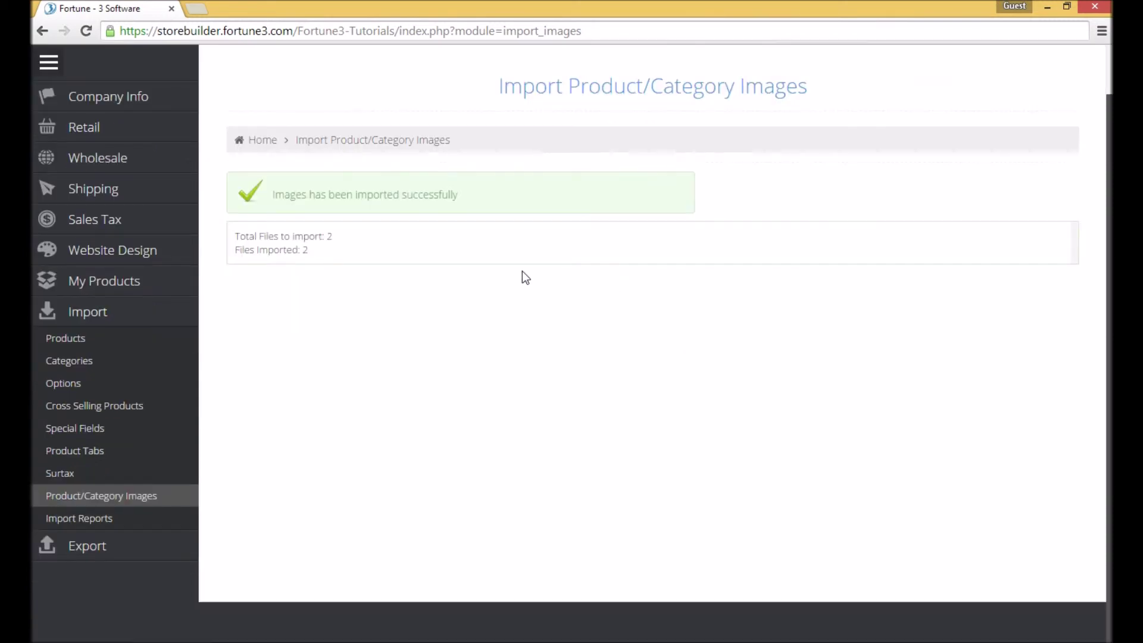
{"action": "left_click_drag", "start_coordinate": [323, 250], "coordinate": [237, 237]}
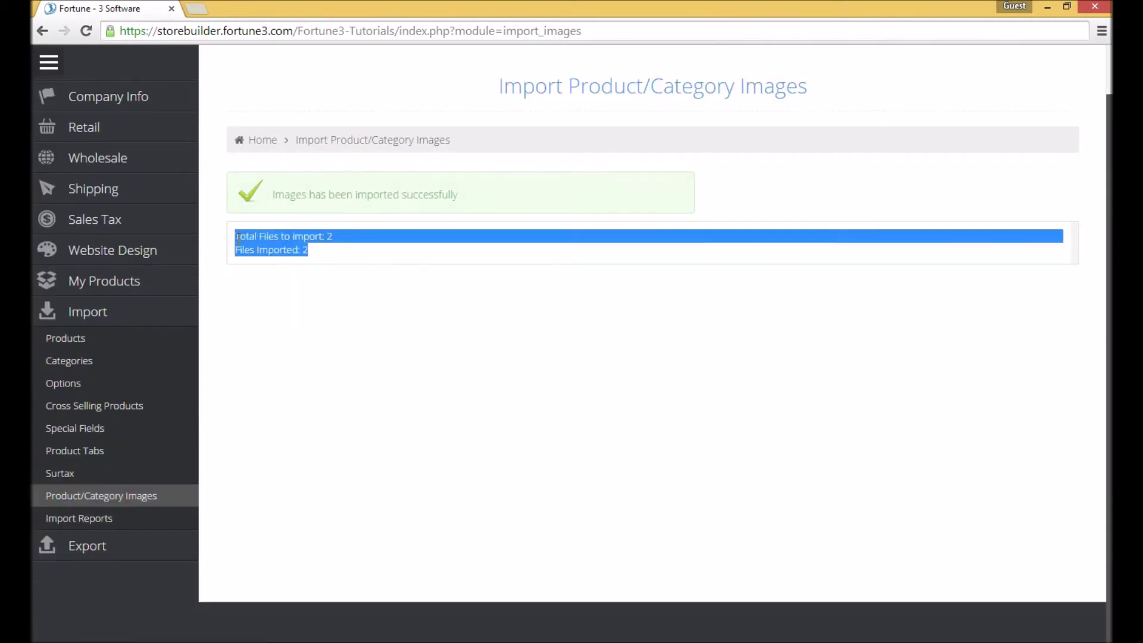
{"action": "left_click", "coordinate": [261, 325]}
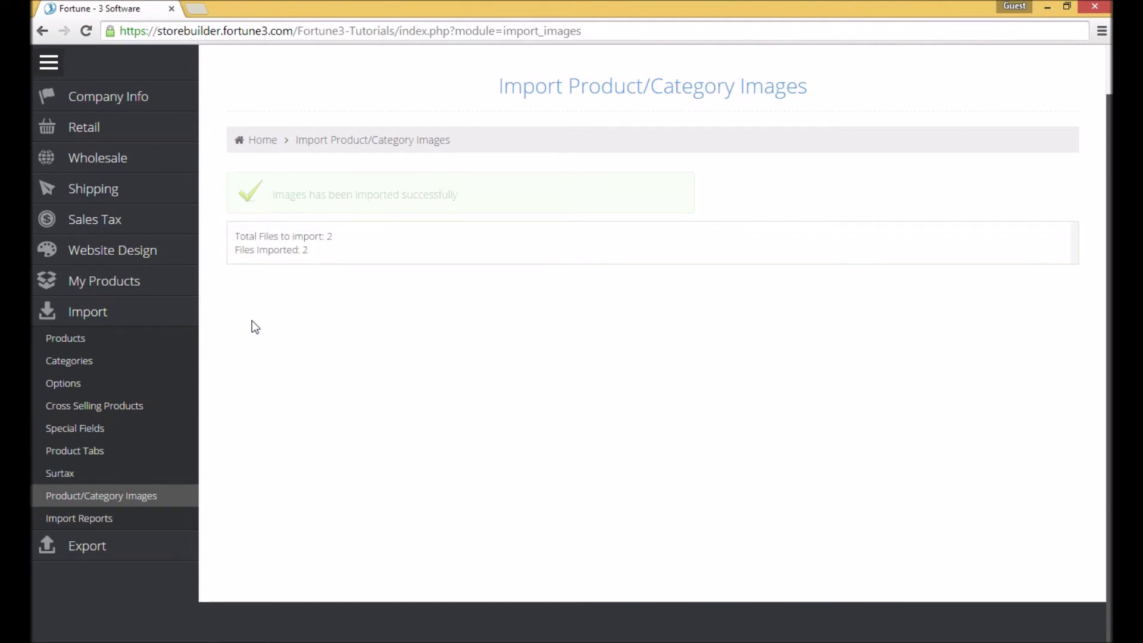
{"action": "left_click", "coordinate": [137, 288]}
- Open the products tree view and expand Guitars to reveal Electric Guitars
{"action": "left_click", "coordinate": [71, 307]}
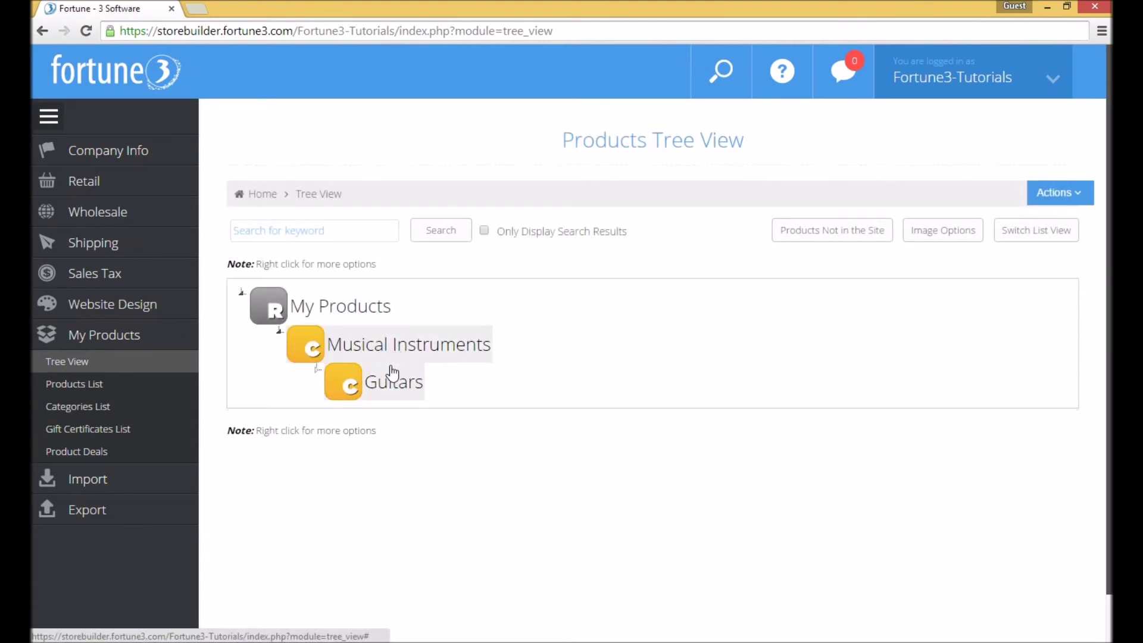
{"action": "double_click", "coordinate": [393, 374]}
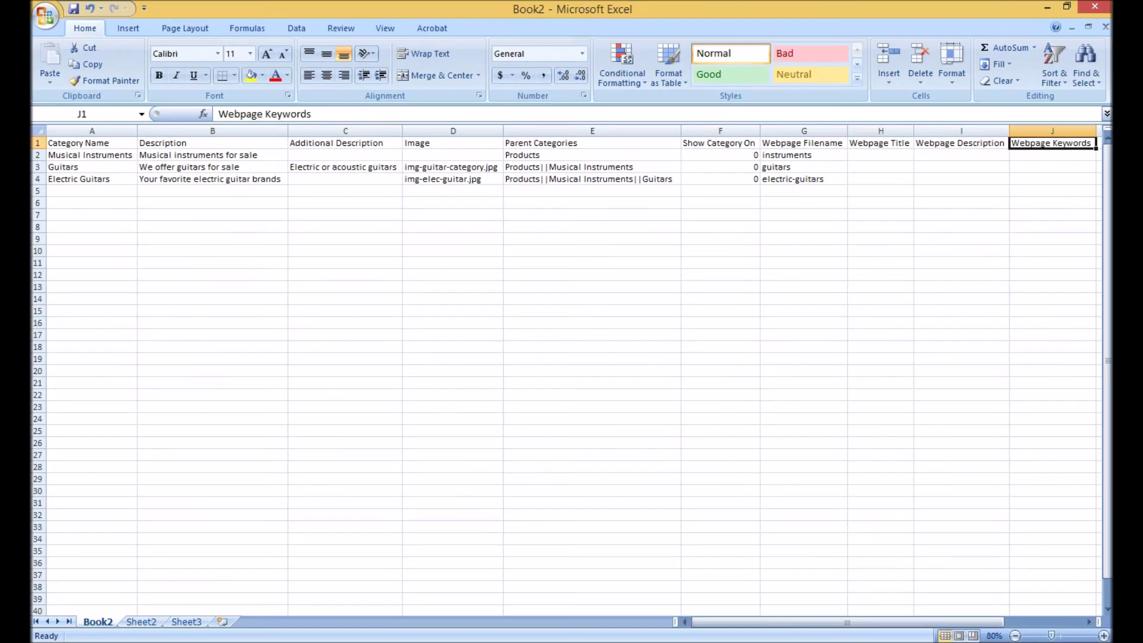
{"action": "left_click", "coordinate": [70, 154]}
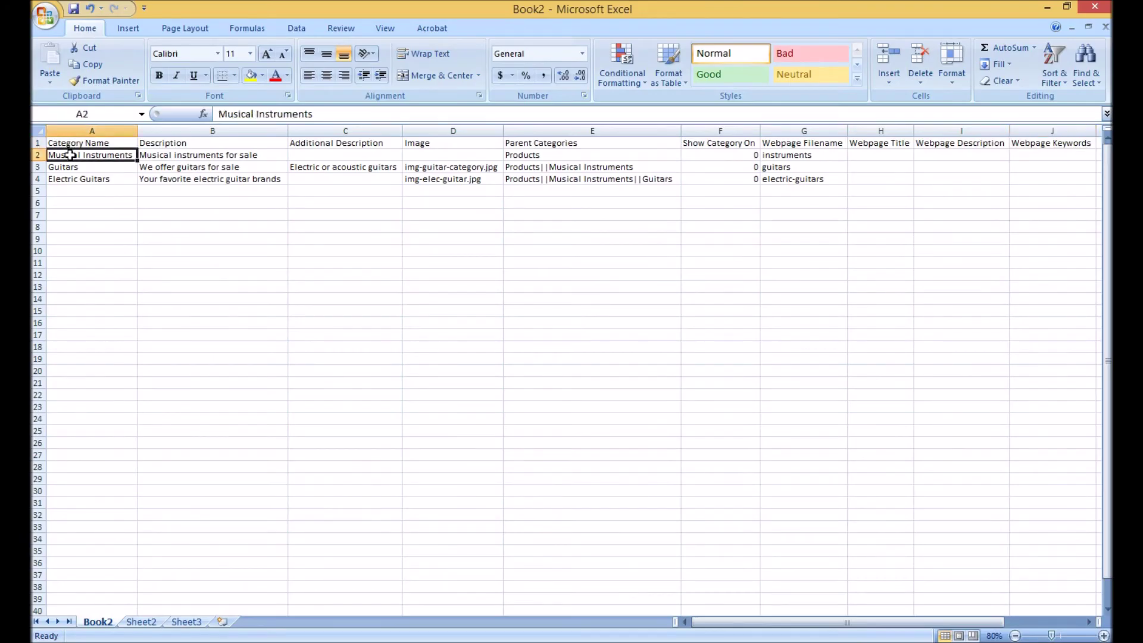
{"action": "key", "text": "Down"}
{"action": "key", "text": "Down"}
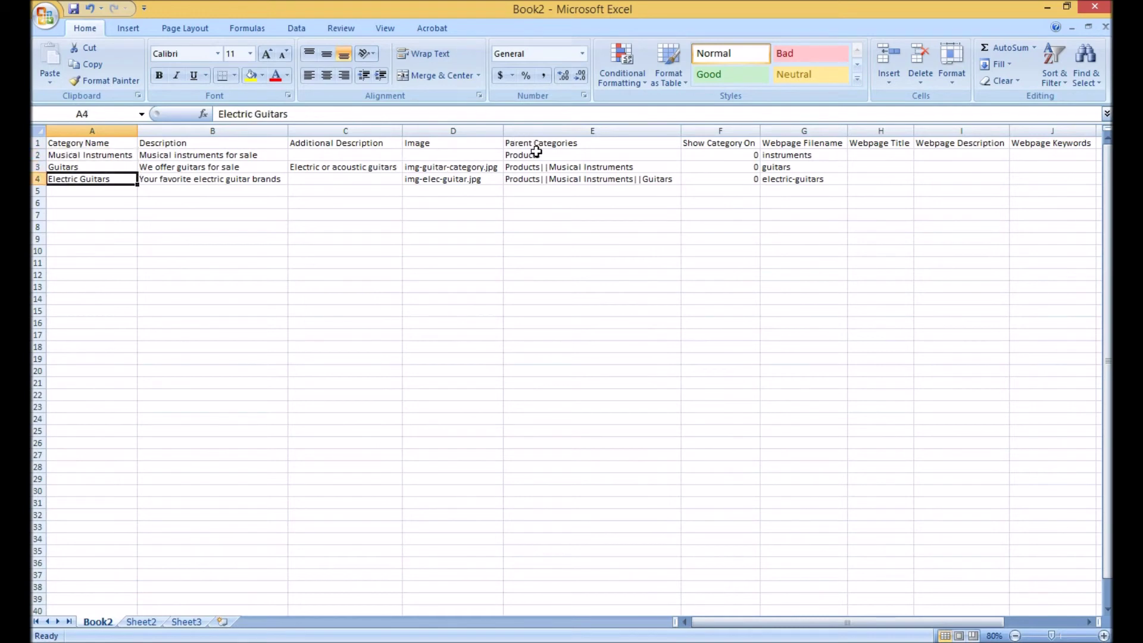
{"action": "left_click", "coordinate": [567, 154]}
{"action": "key", "text": "Down"}
{"action": "key", "text": "Down"}
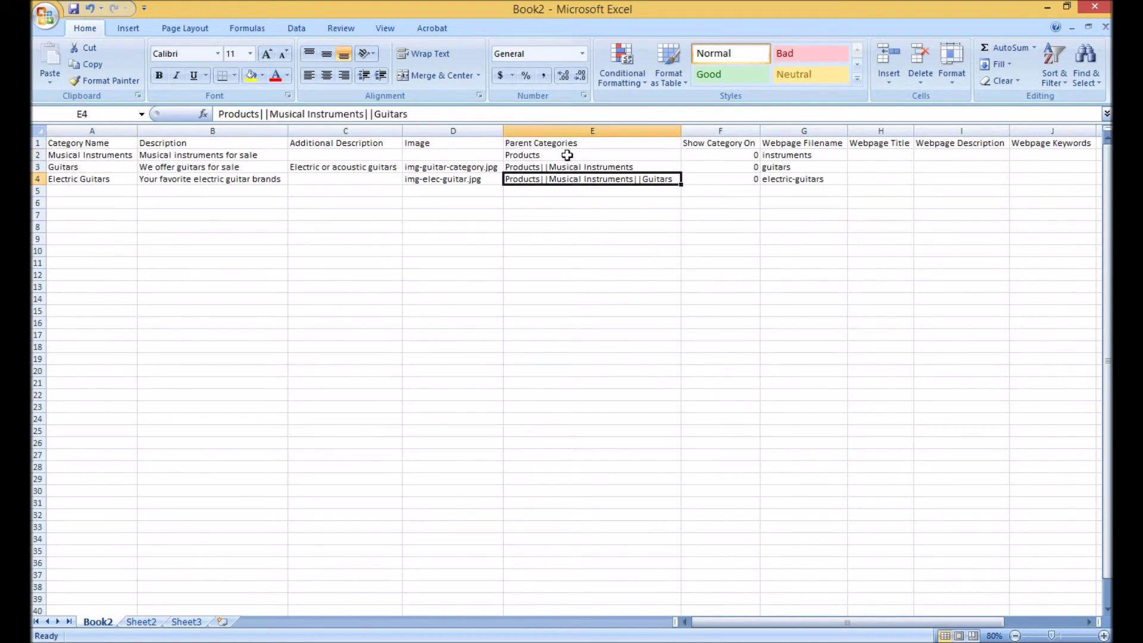
{"action": "key", "text": "alt+Tab"}
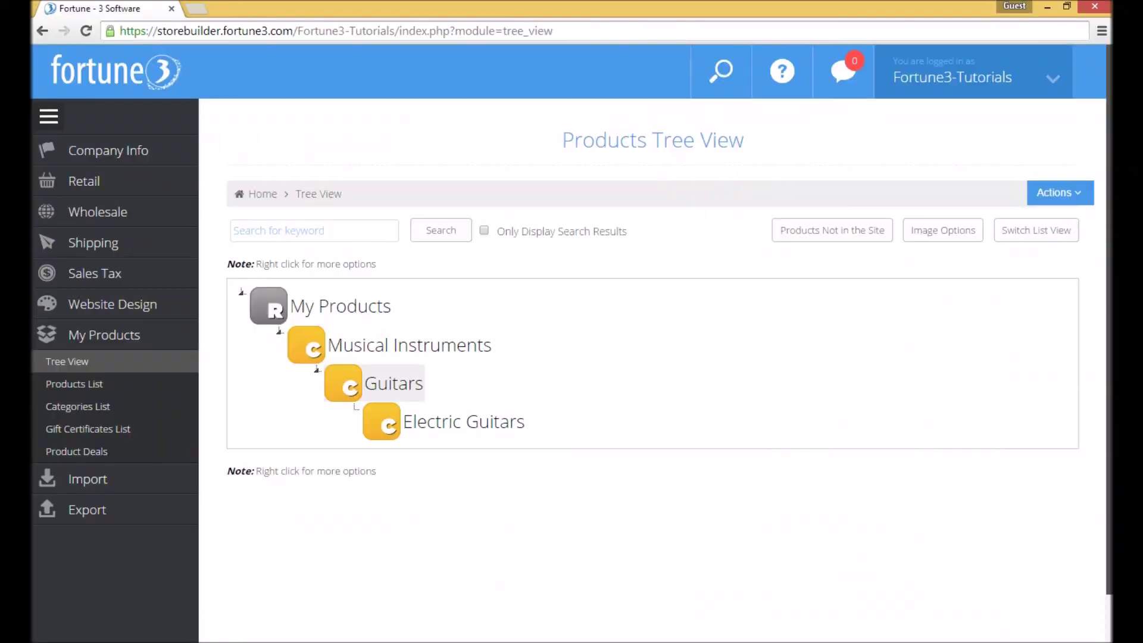
- Bring up the context actions for the Guitars category node
{"action": "right_click", "coordinate": [390, 376]}
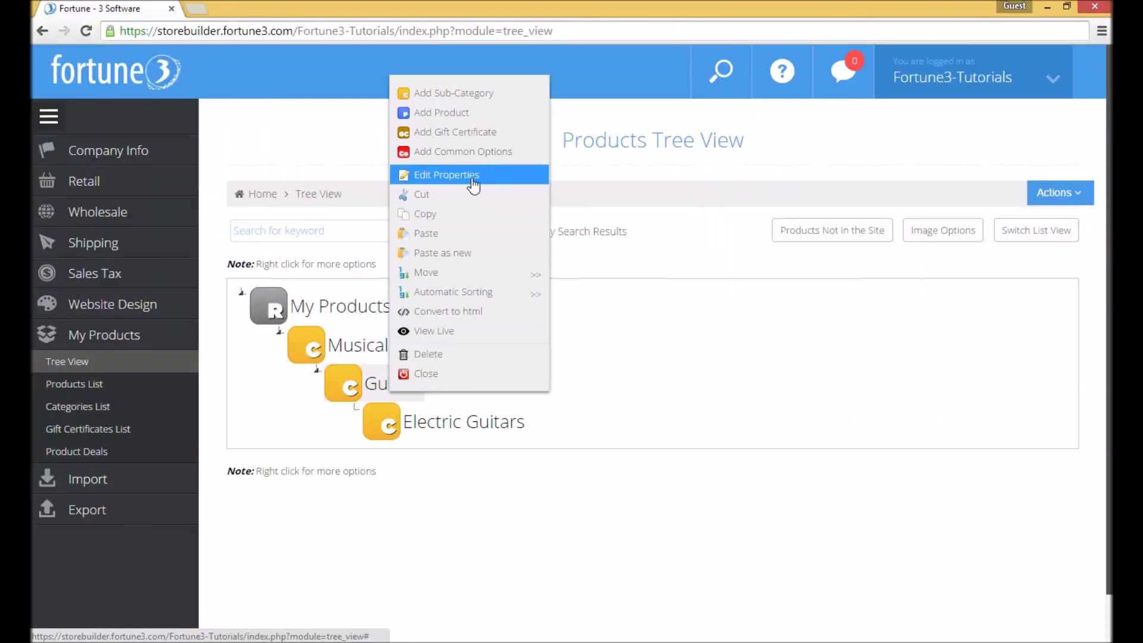